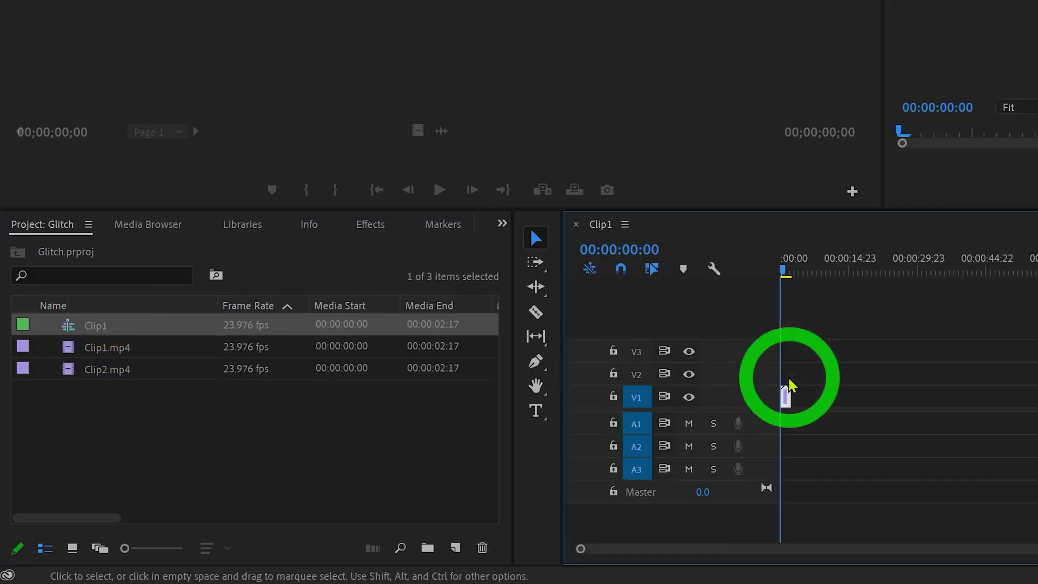
- Add Clip2.mp4 to video track V1 directly behind Clip1.mp4 and preview the two clips
left_click(322, 391)
left_click_drag(105, 368, 814, 406)
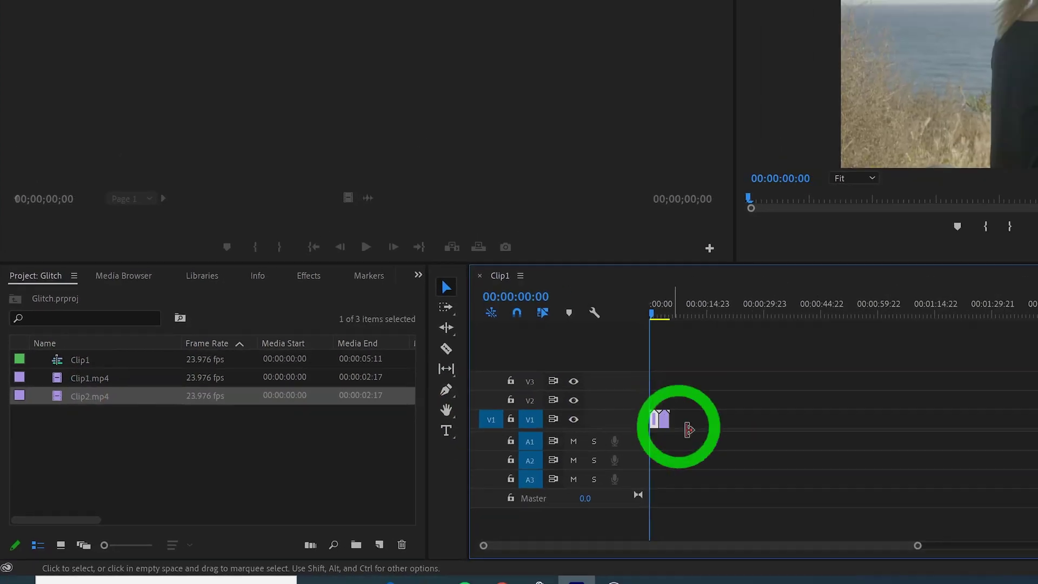
left_click_drag(917, 544, 581, 545)
left_click_drag(476, 375, 615, 391)
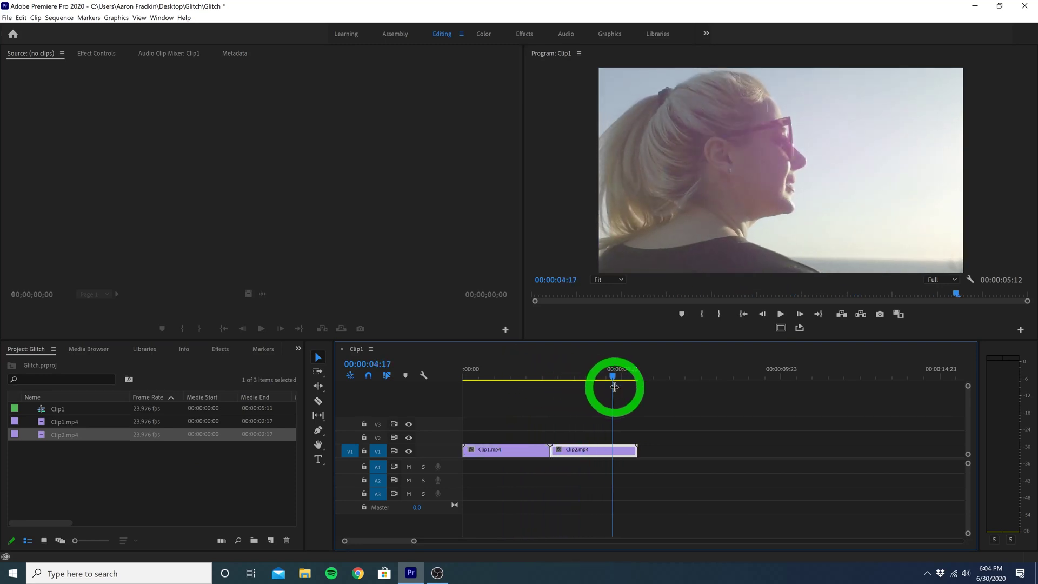
- Split Clip1.mp4 on V1 with the Razor tool at 00:00:00:06 and at 00:00:00:10
left_click_drag(614, 387, 470, 373)
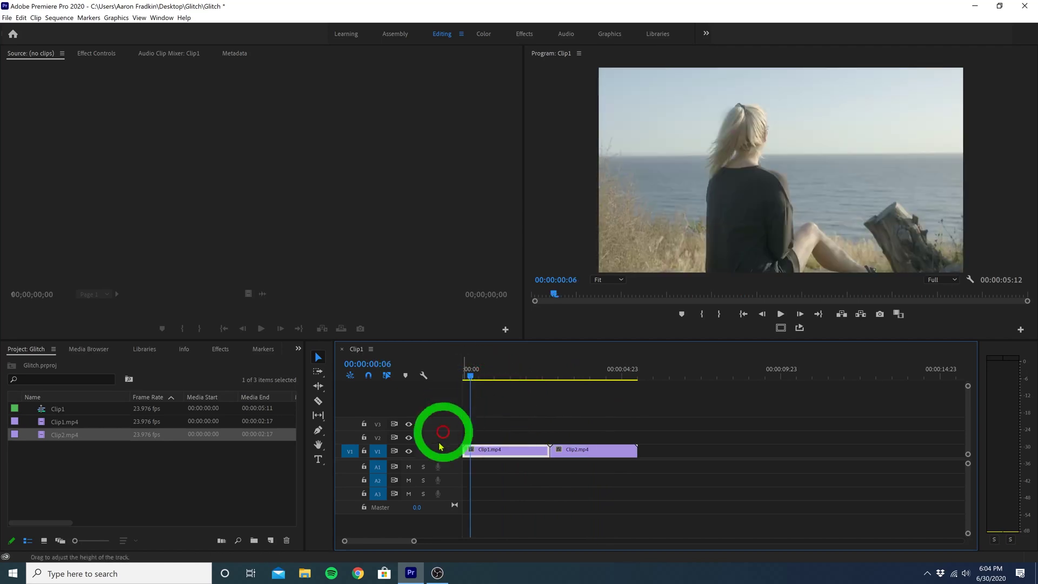
left_click_drag(413, 542, 341, 546)
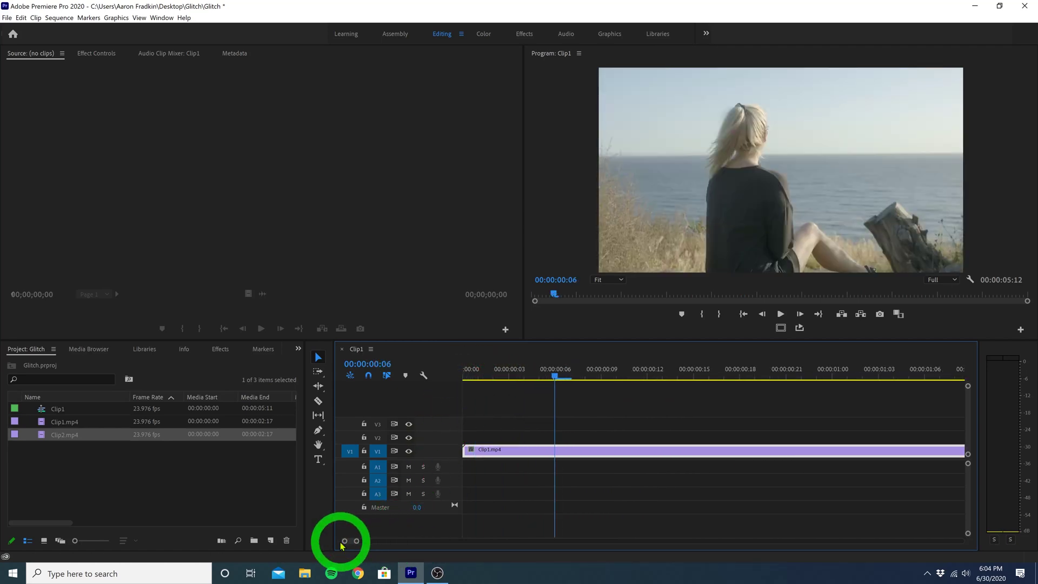
left_click(318, 401)
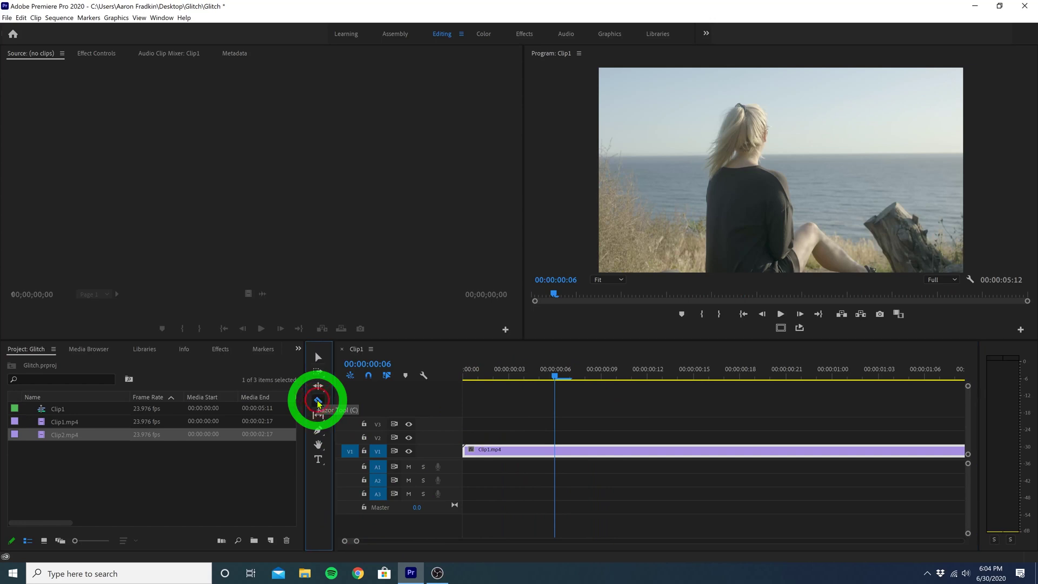
left_click(554, 450)
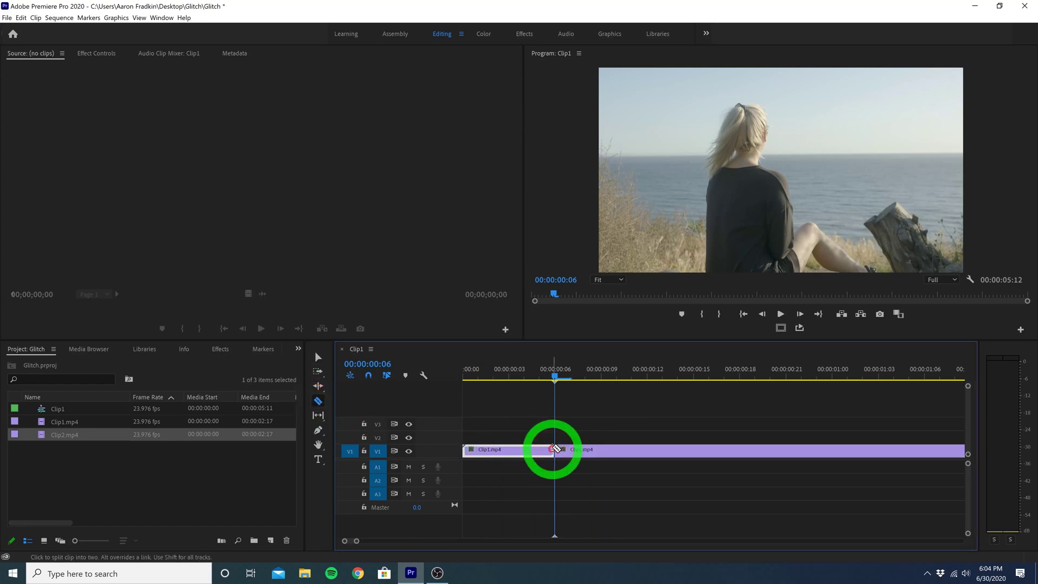
left_click_drag(554, 372, 624, 380)
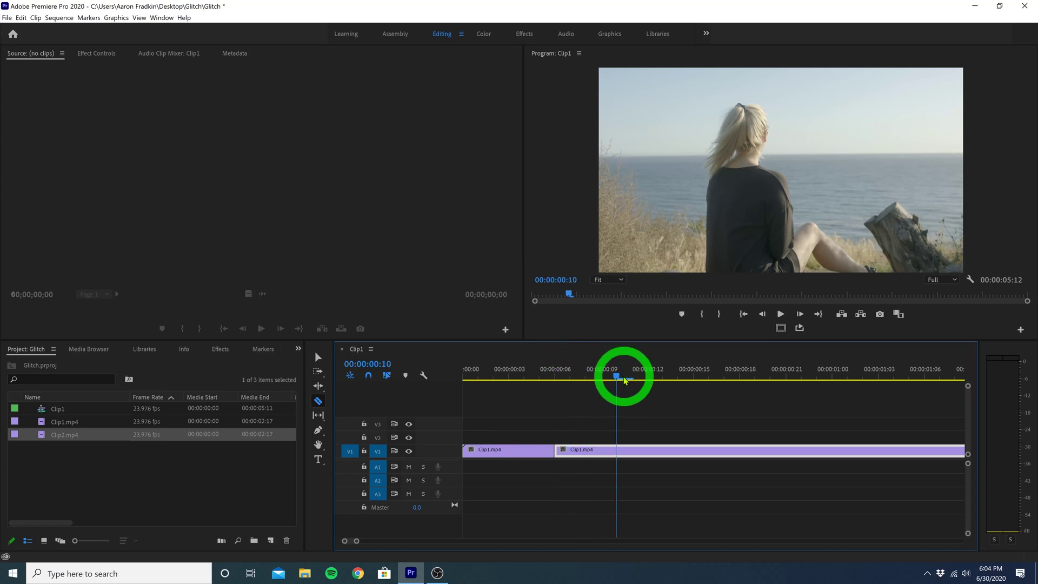
left_click(616, 451)
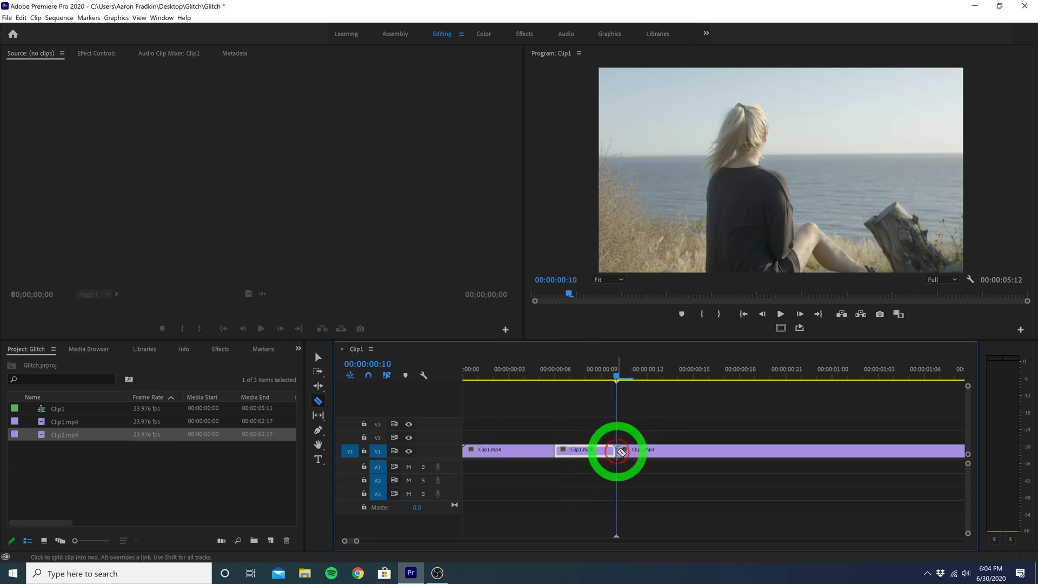
- Duplicate the short middle Clip1.mp4 segment onto V2 and cut out the copy's one-frame piece between 00:00:00:07 and 00:00:00:08
left_click(318, 358)
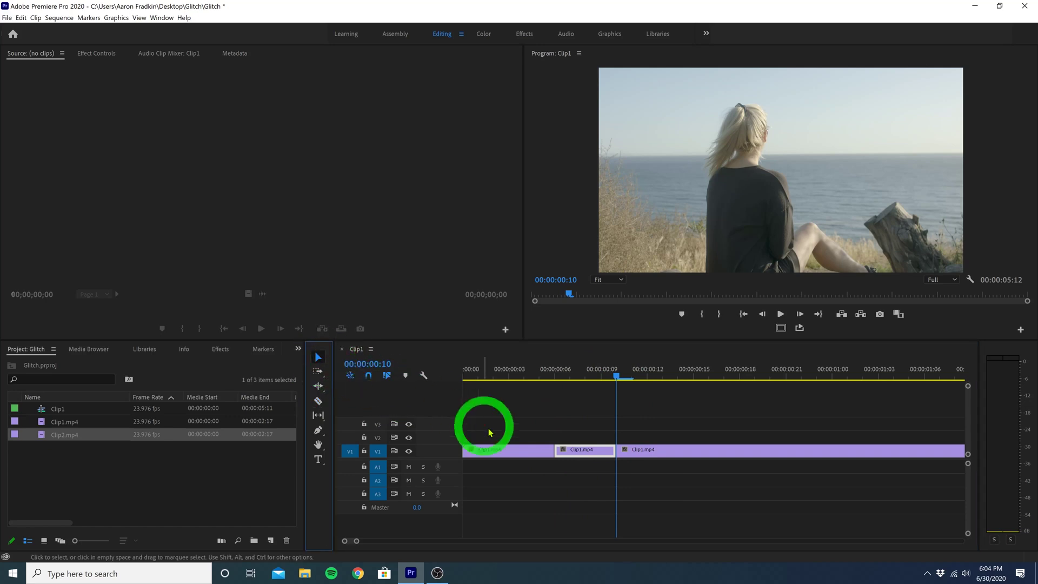
left_click_drag(584, 459, 584, 443)
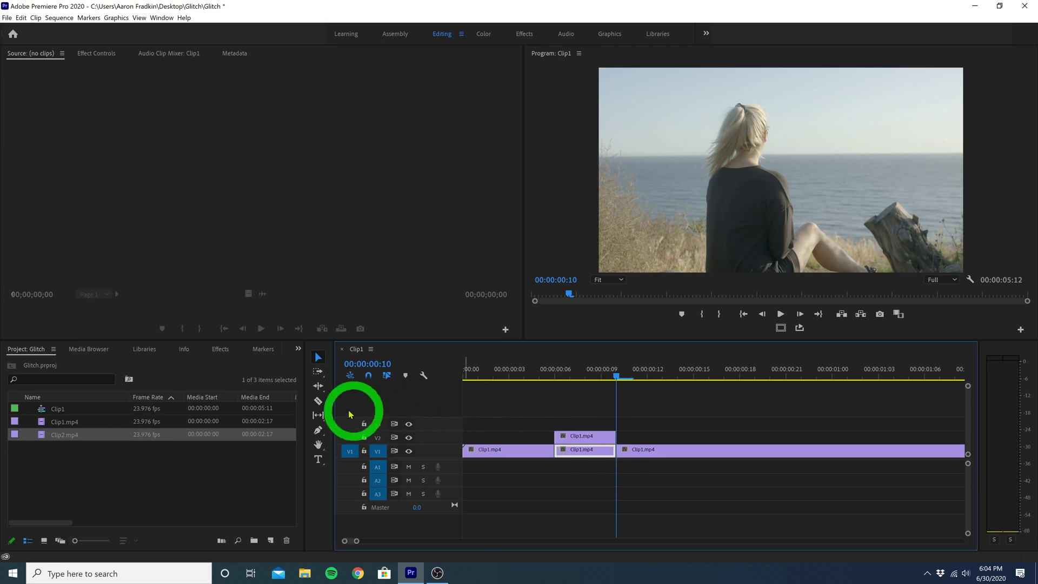
left_click(318, 401)
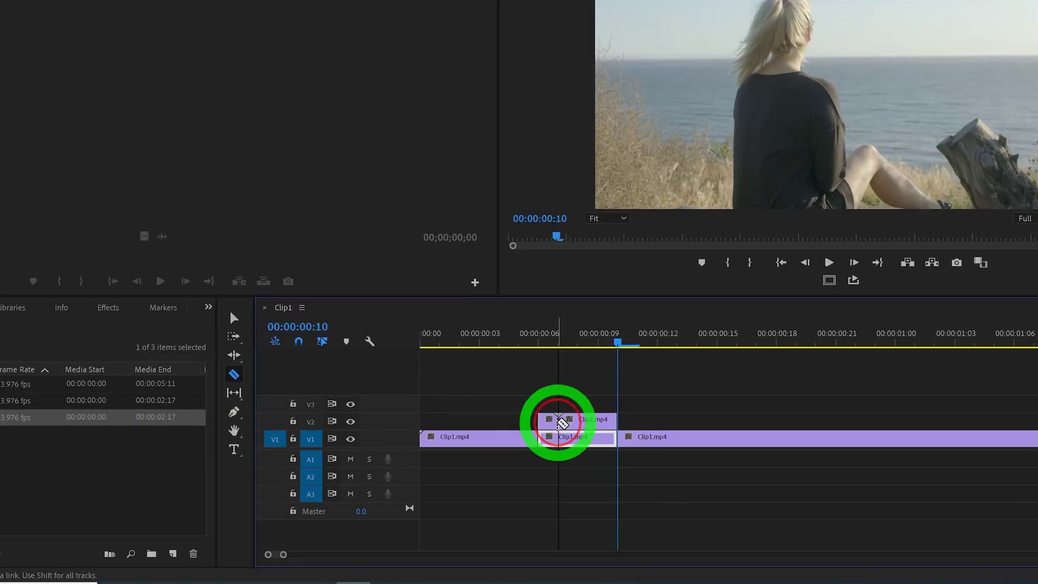
left_click(586, 437)
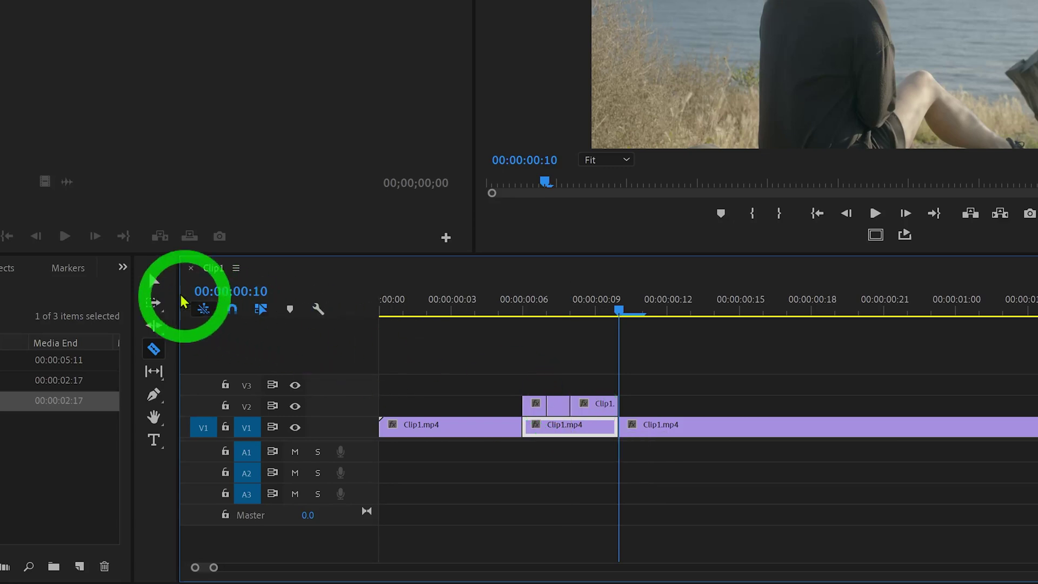
left_click(154, 280)
left_click(558, 408)
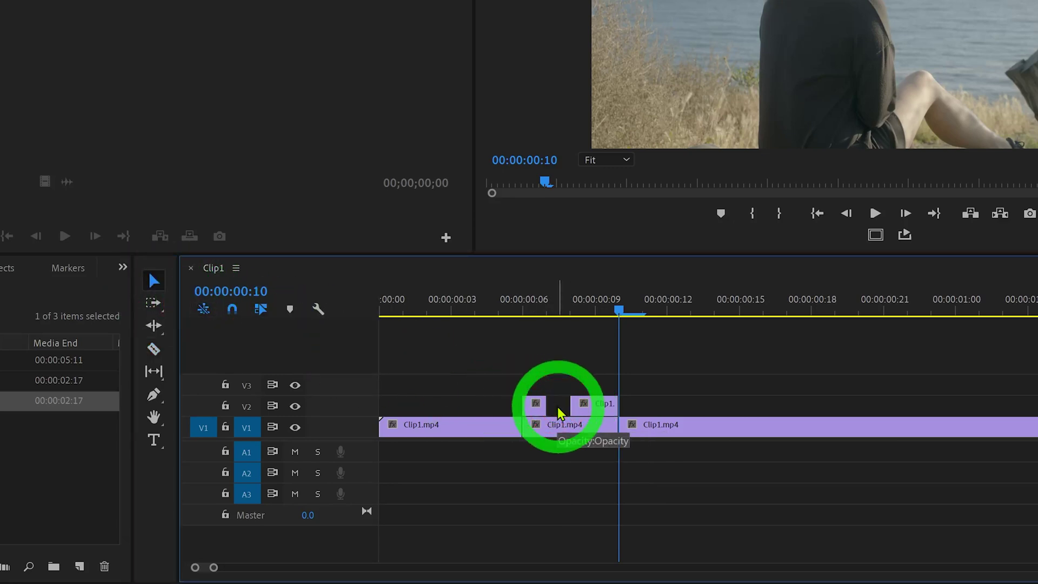
- Set the first V2 piece, at 00:00:00:06, to position 2136, 1265 and opacity 70%
left_click(523, 309)
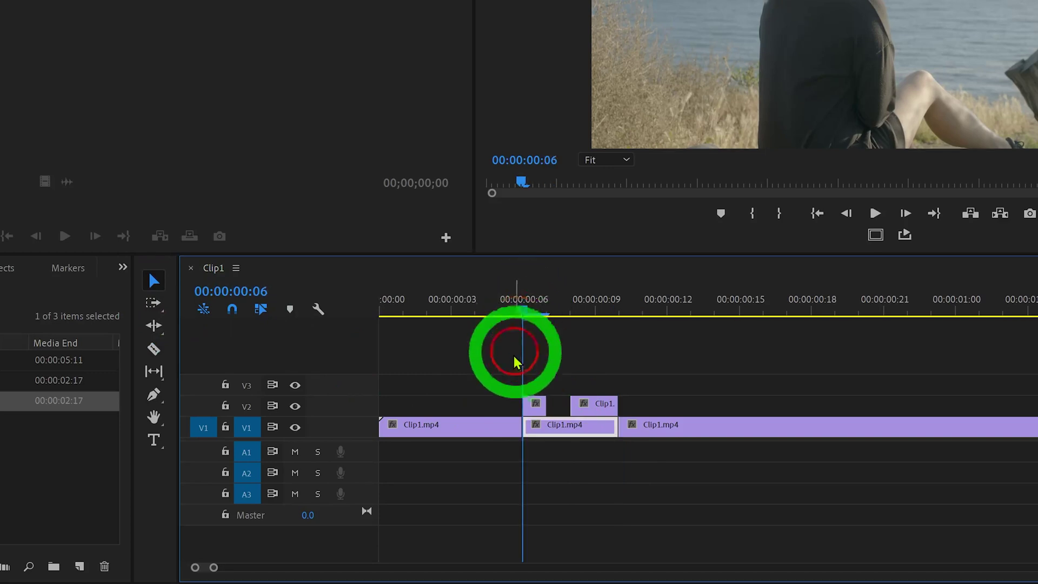
left_click(534, 410)
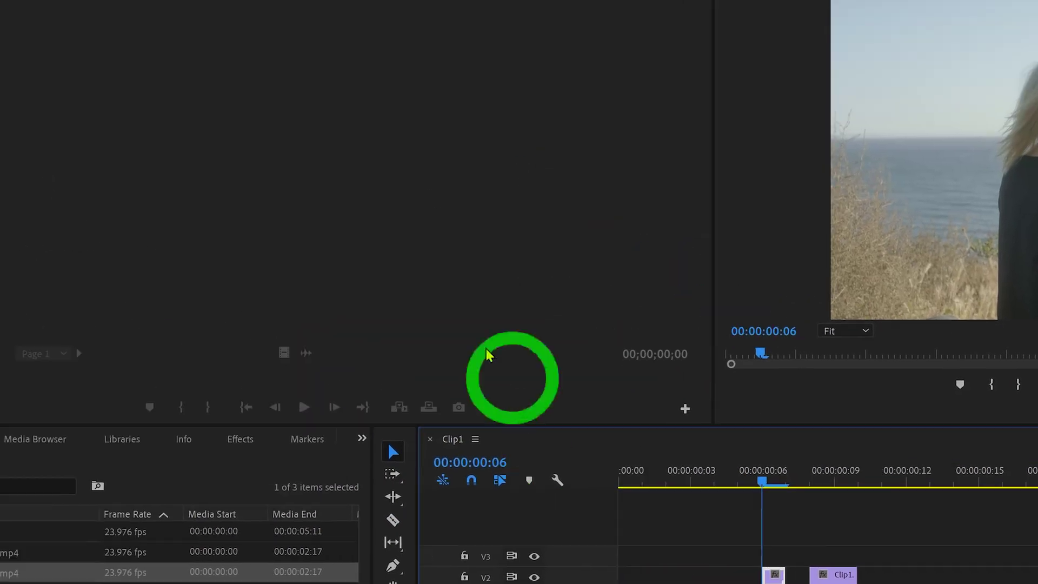
left_click(156, 48)
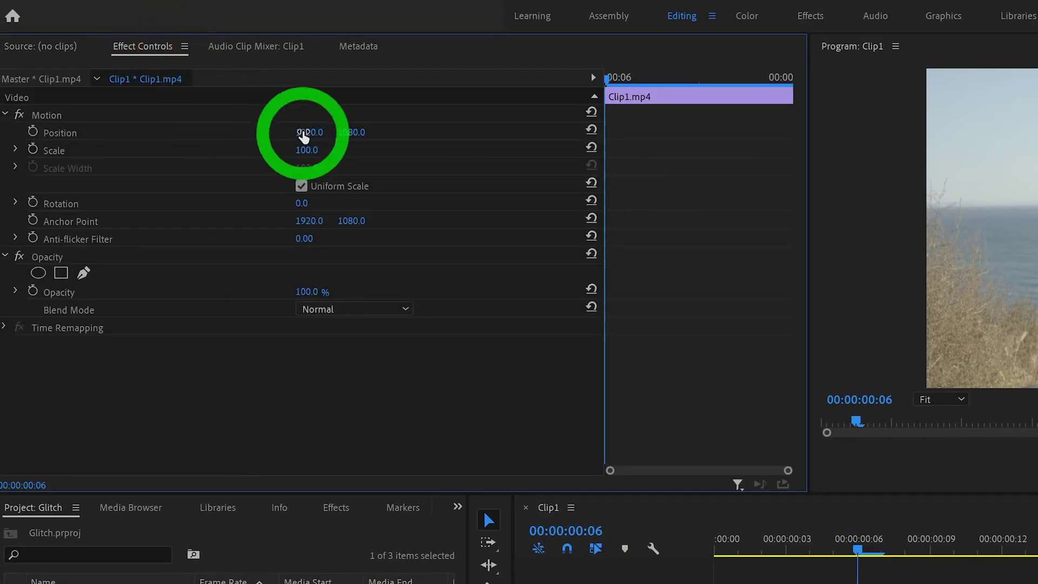
left_click_drag(309, 132, 492, 131)
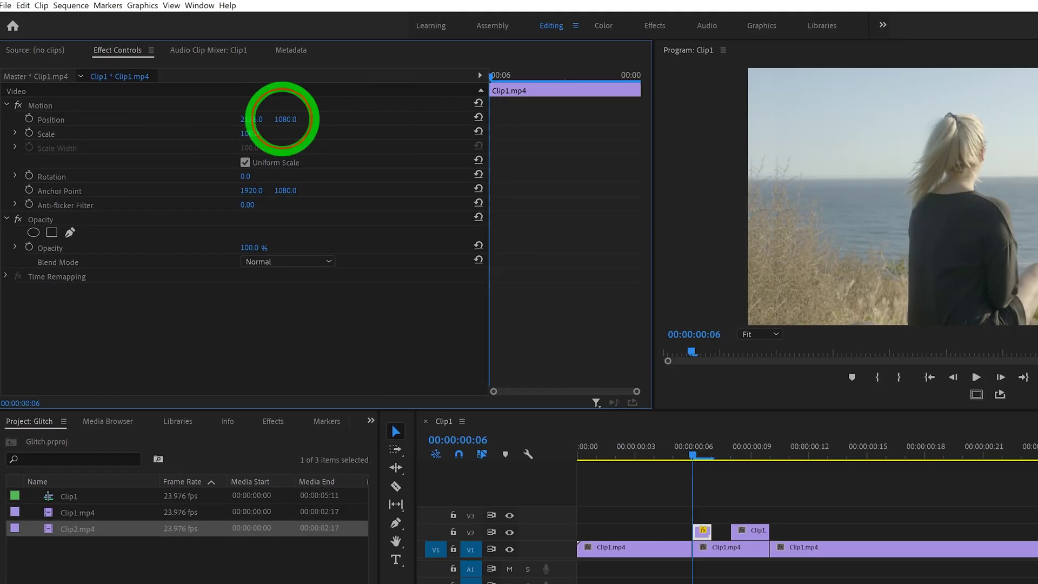
left_click_drag(355, 132, 509, 131)
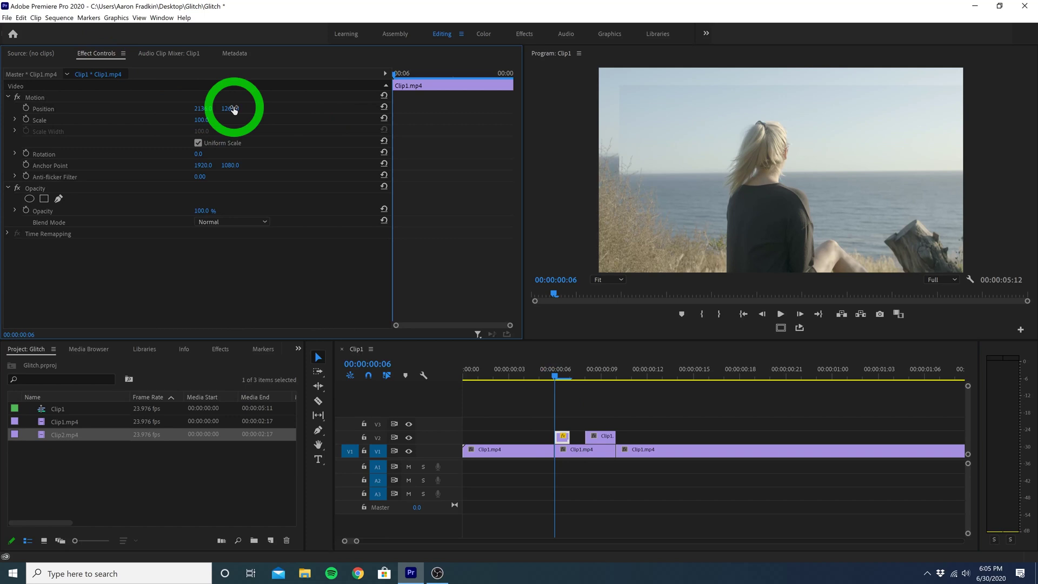
left_click(209, 210)
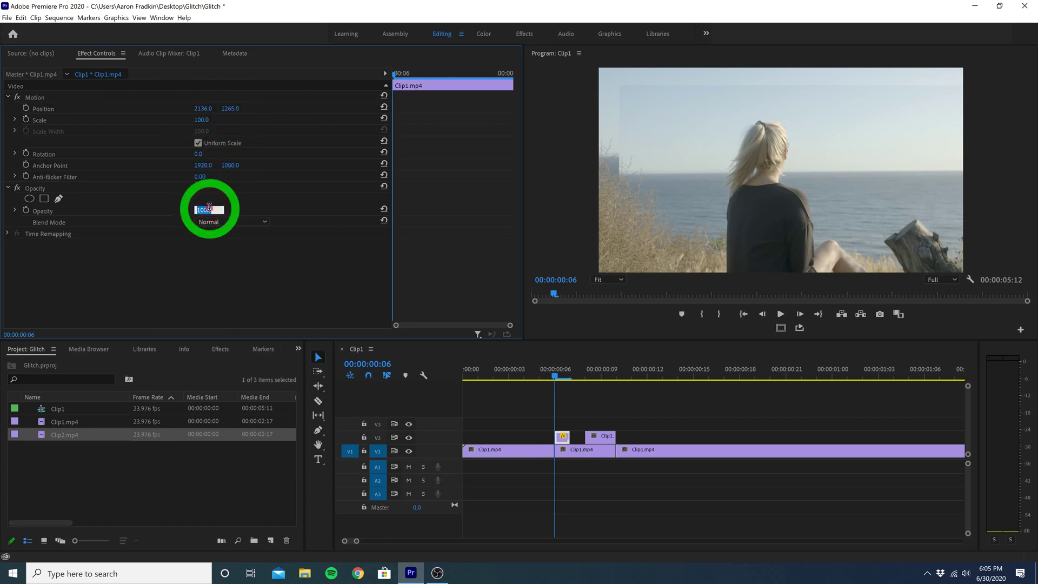
key("Return")
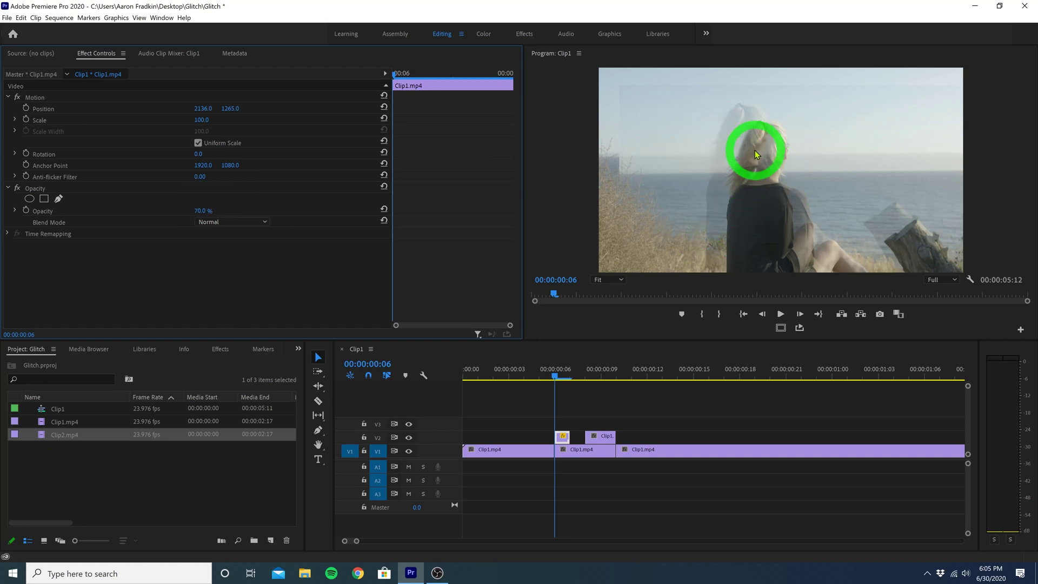
- Scale the first V2 piece to 117 and shift its horizontal position to 2192
left_click(201, 119)
type("117")
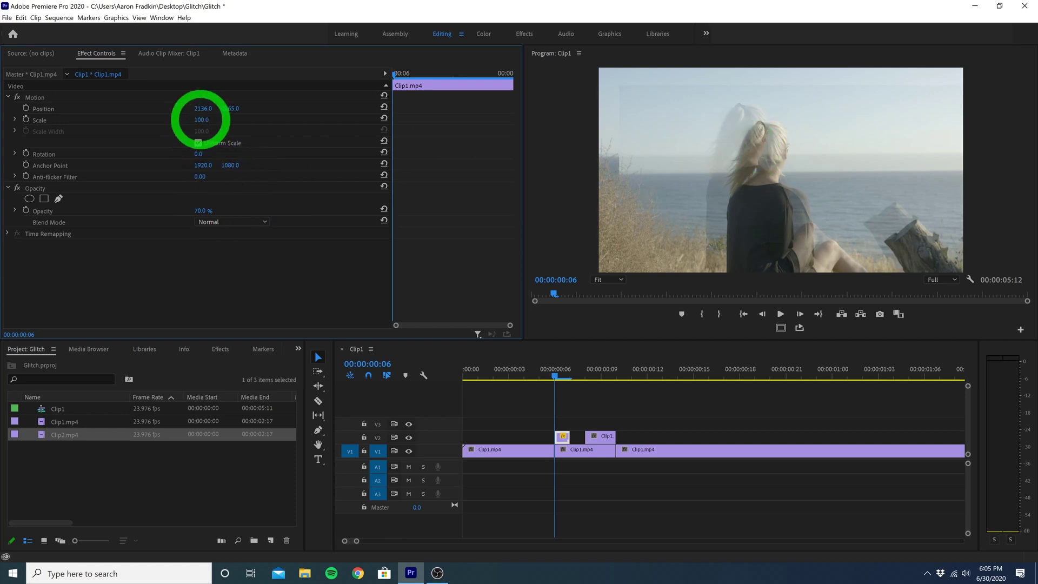
key("Return")
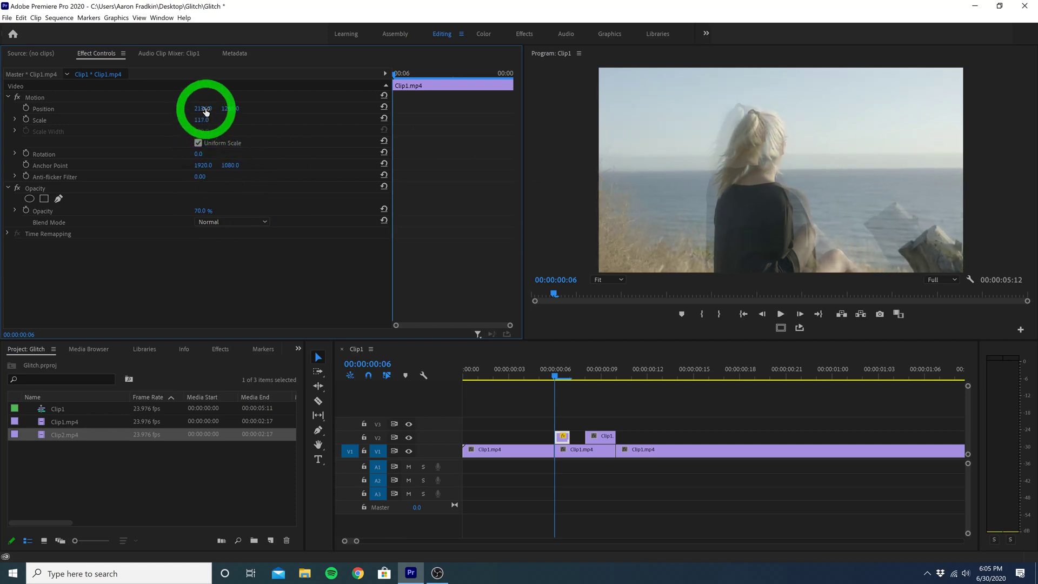
mouse_move(206, 112)
left_mouse_down()
mouse_move(238, 111)
mouse_move(208, 110)
left_mouse_up()
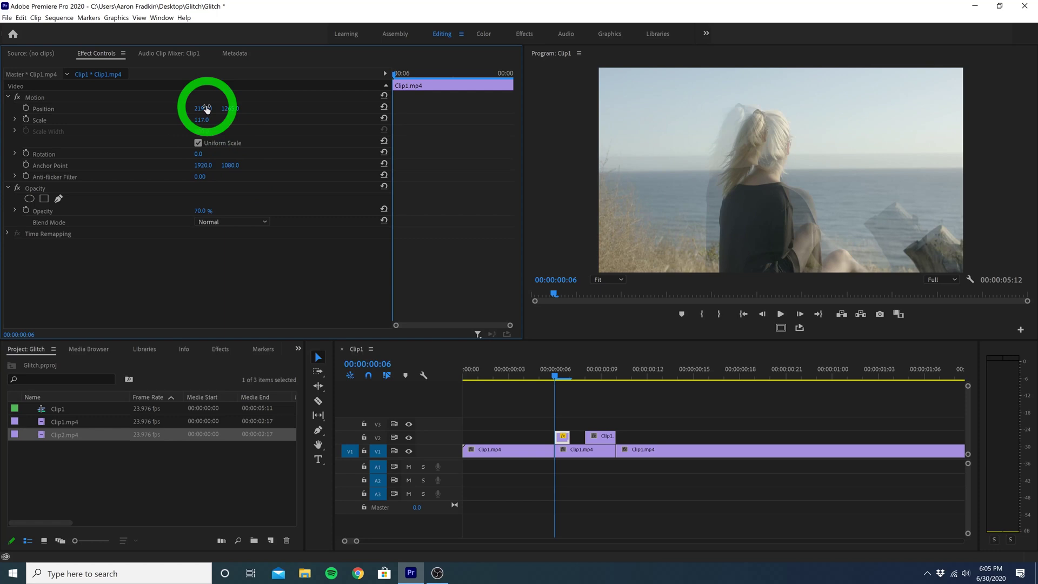
left_click(340, 198)
- Offset the second V2 piece, starting at 00:00:00:08, to position 1720, 1260
left_click(586, 370)
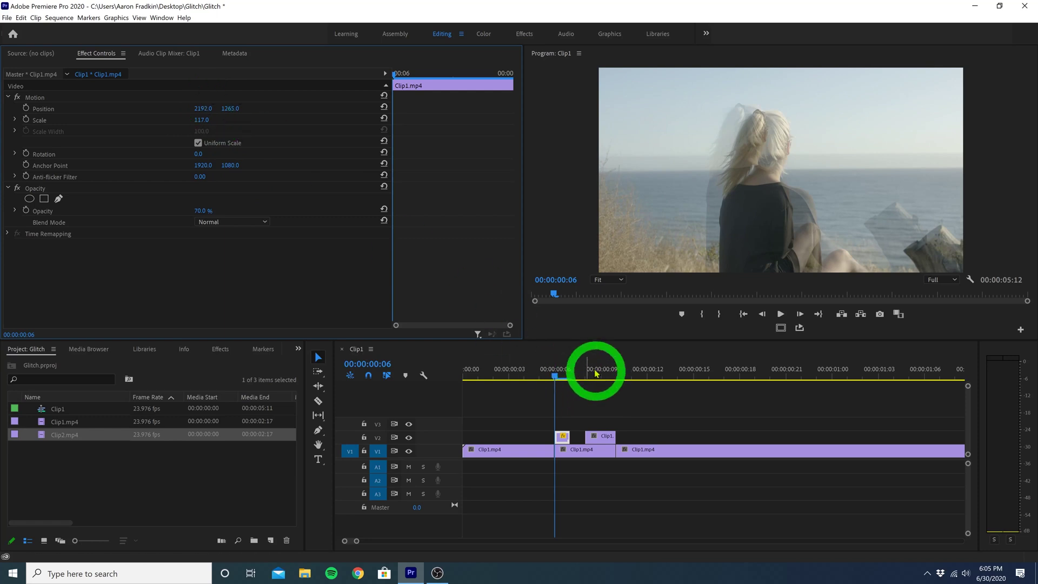
left_click(605, 447)
left_click(604, 438)
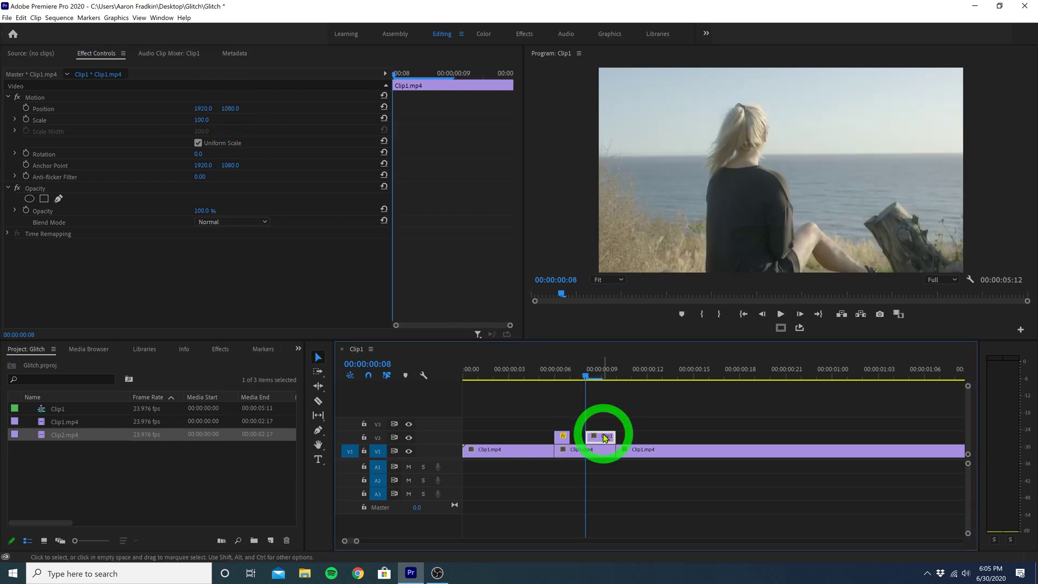
left_click_drag(205, 108, 108, 109)
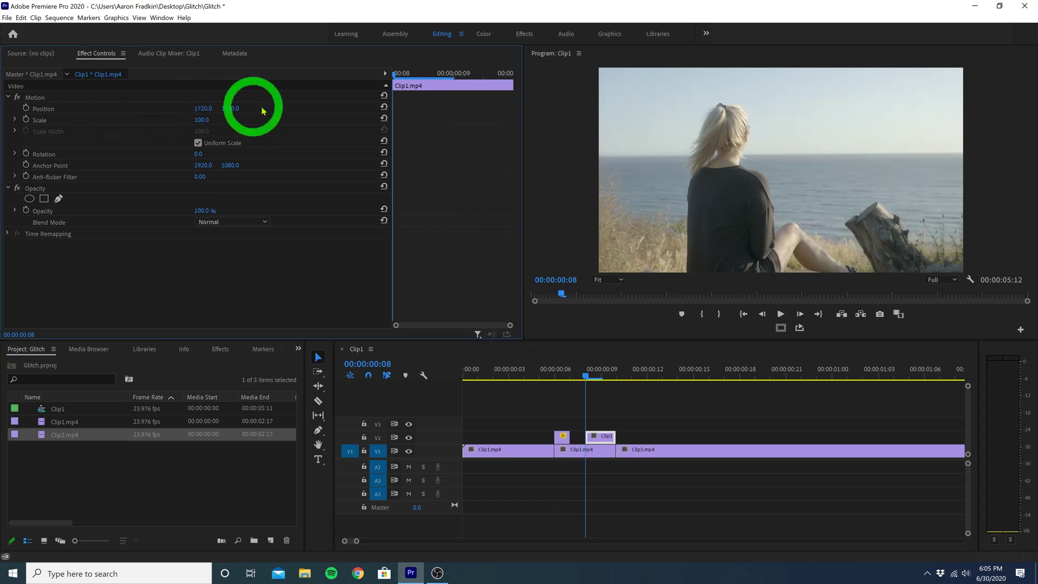
mouse_move(238, 108)
left_mouse_down()
mouse_move(332, 105)
mouse_move(234, 107)
left_mouse_up()
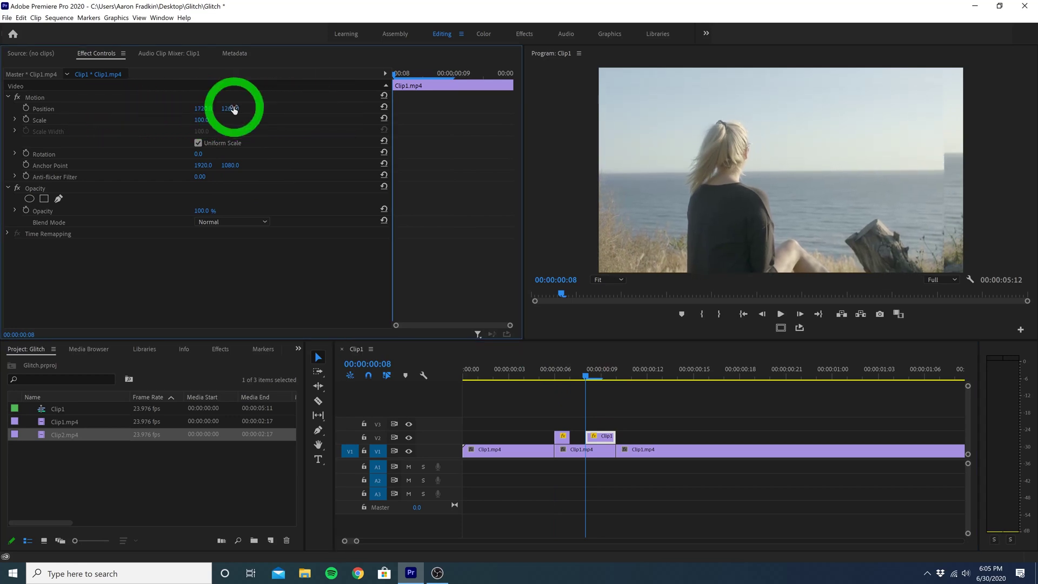
- Lower the second V2 piece's opacity to 70% and enlarge its scale to 155
left_click(203, 211)
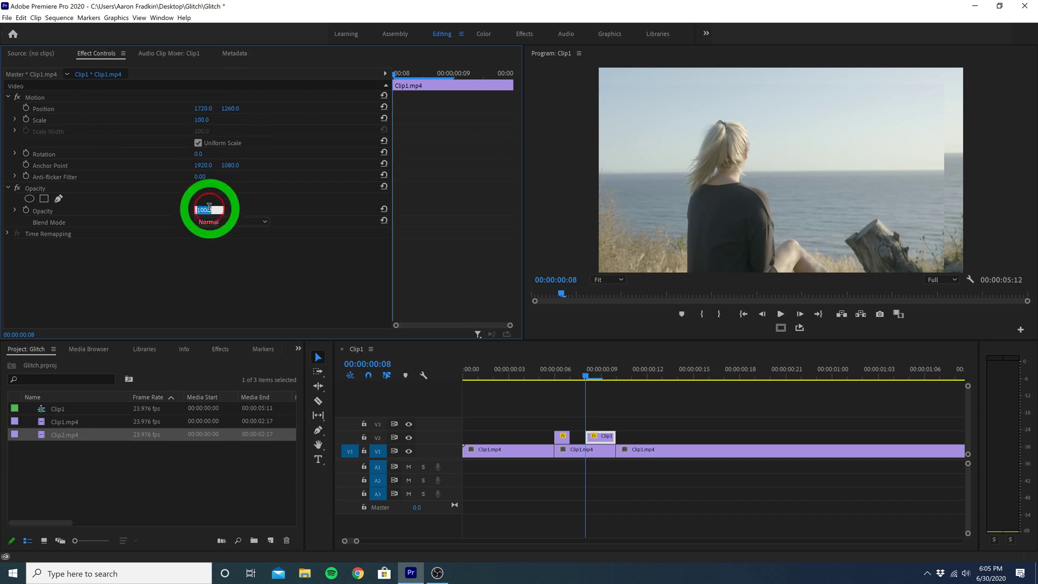
type("70")
key("Return")
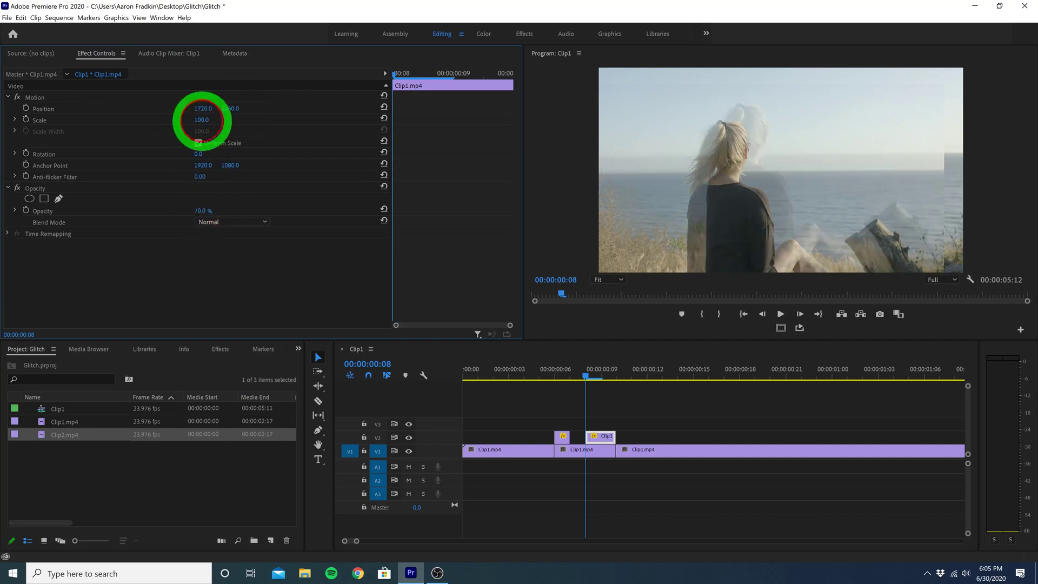
left_click_drag(211, 120, 247, 120)
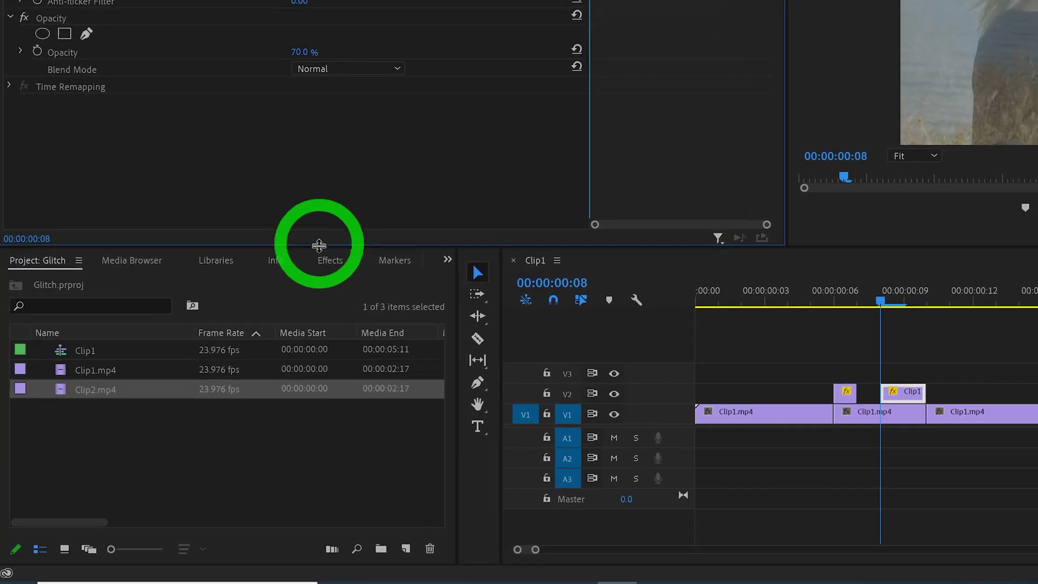
- Apply the Arithmetic video effect to the second V2 piece and set its Red Value to 183
left_click(346, 249)
left_click(154, 270)
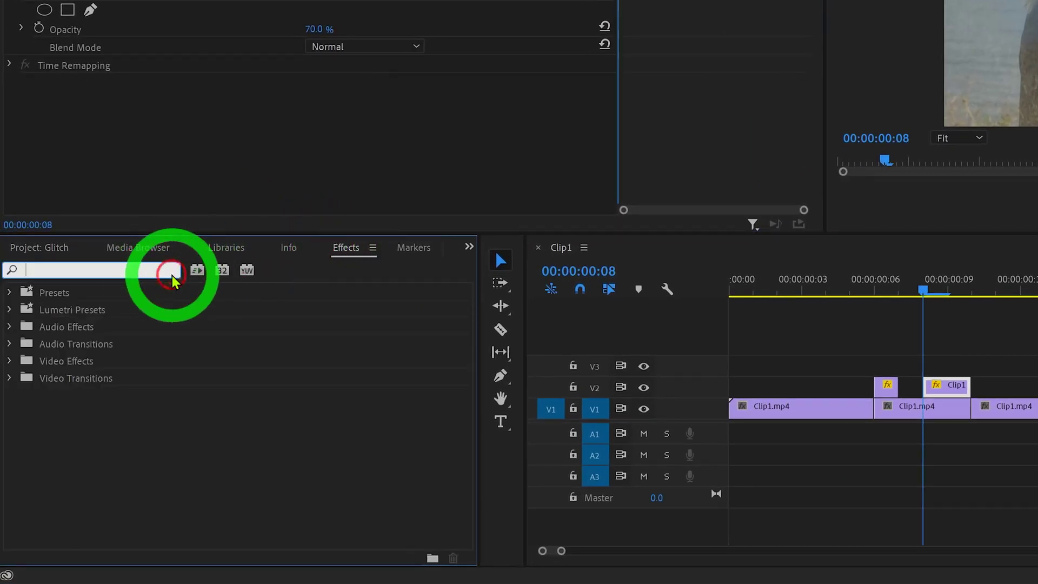
type("arith")
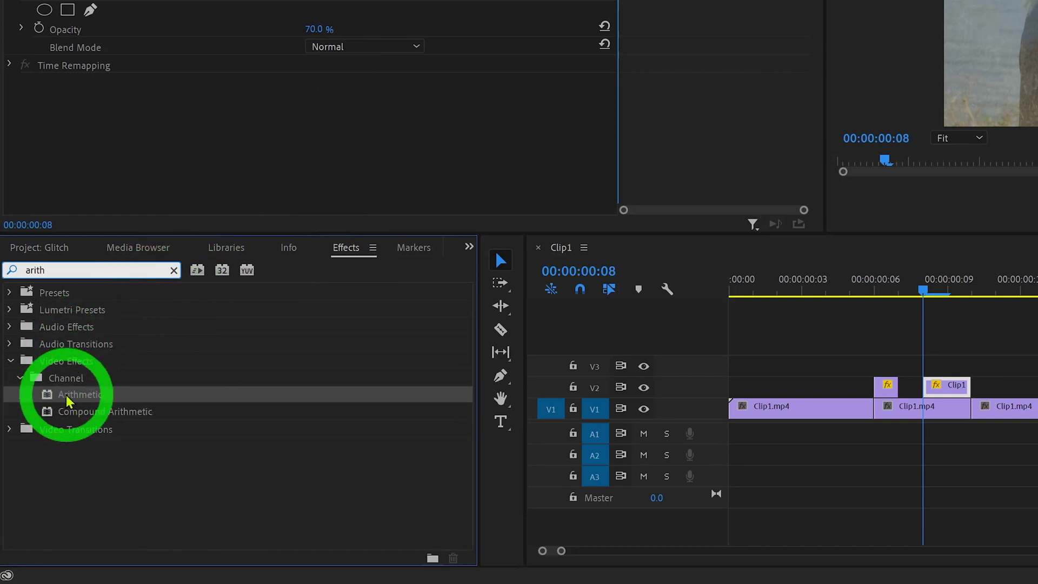
left_click_drag(66, 401, 948, 388)
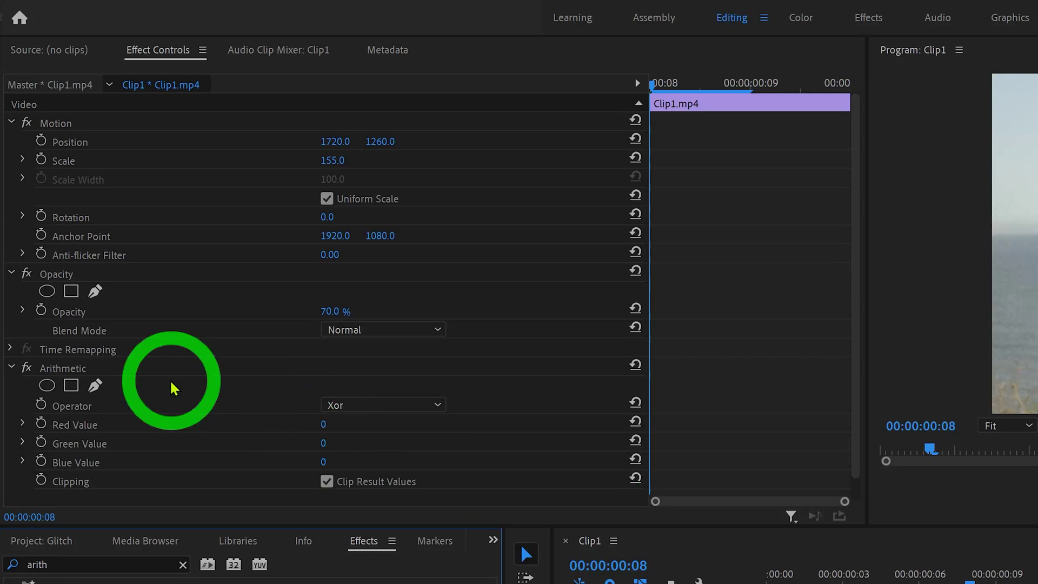
scroll(172, 384, "down", 1)
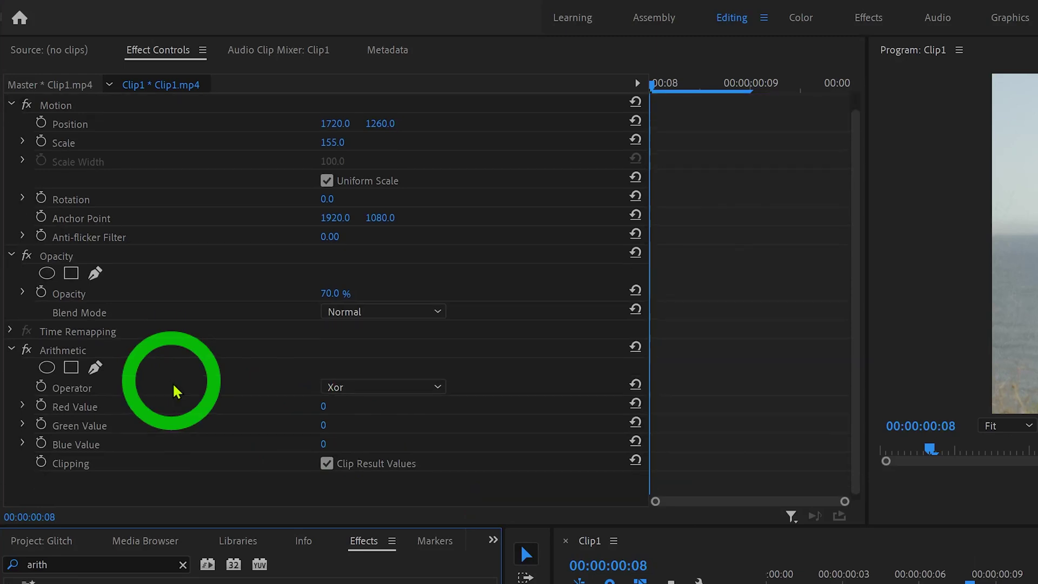
left_click_drag(322, 407, 487, 404)
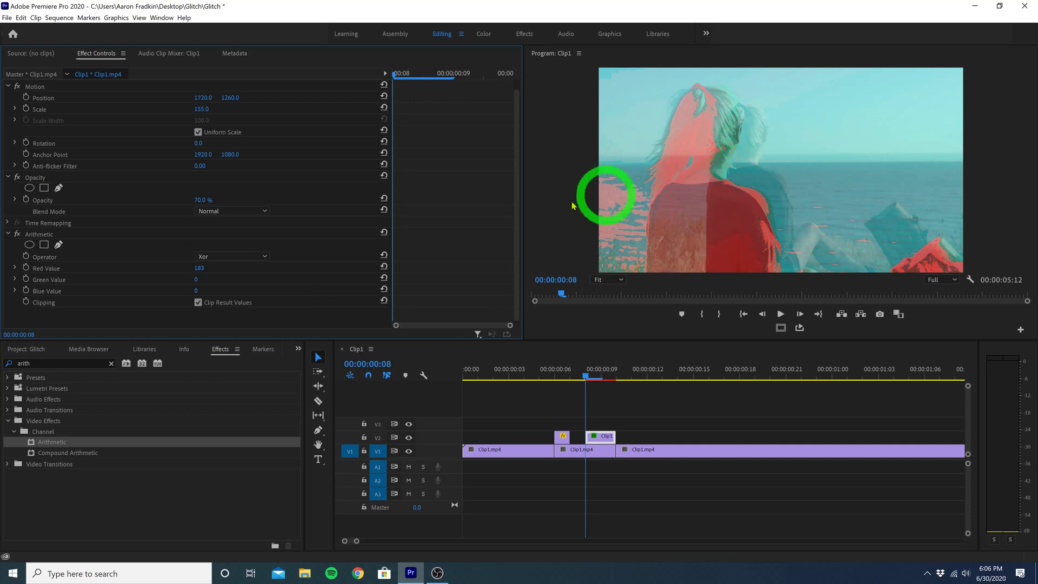
- Set the second V2 piece's blend mode to Lighter Color and play back the first glitch
left_click(251, 212)
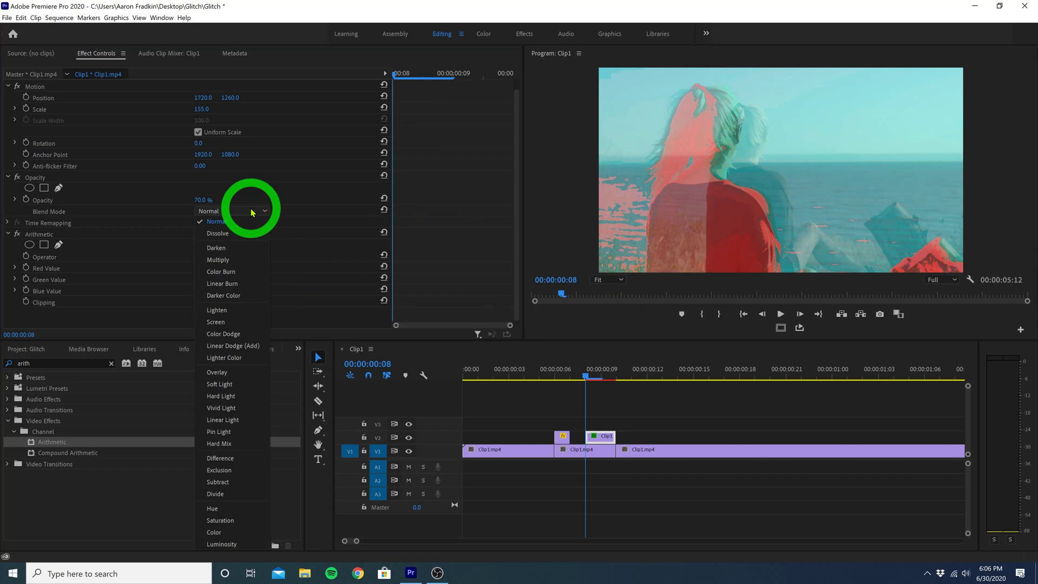
left_click(235, 359)
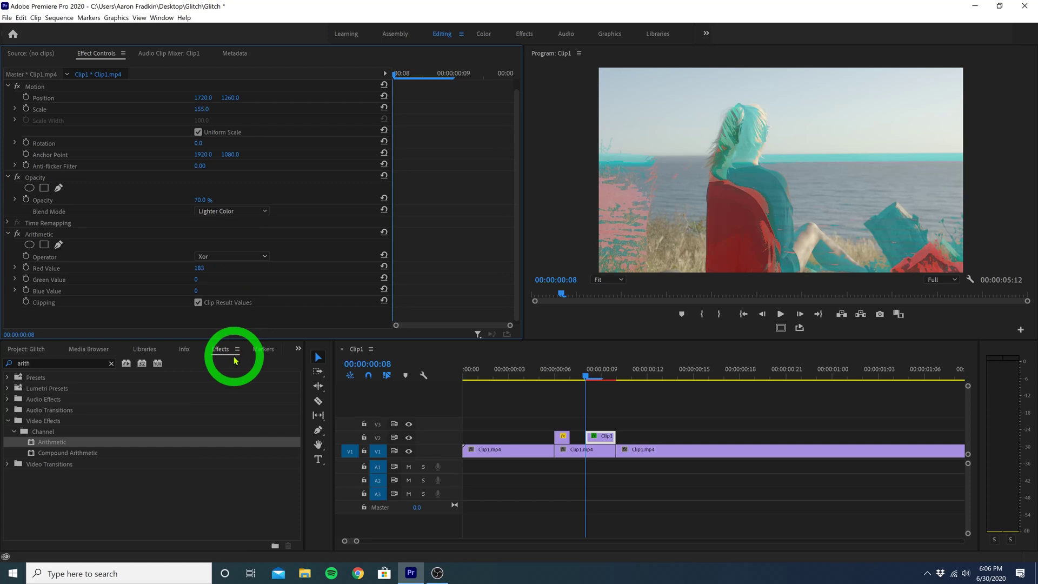
left_click(492, 372)
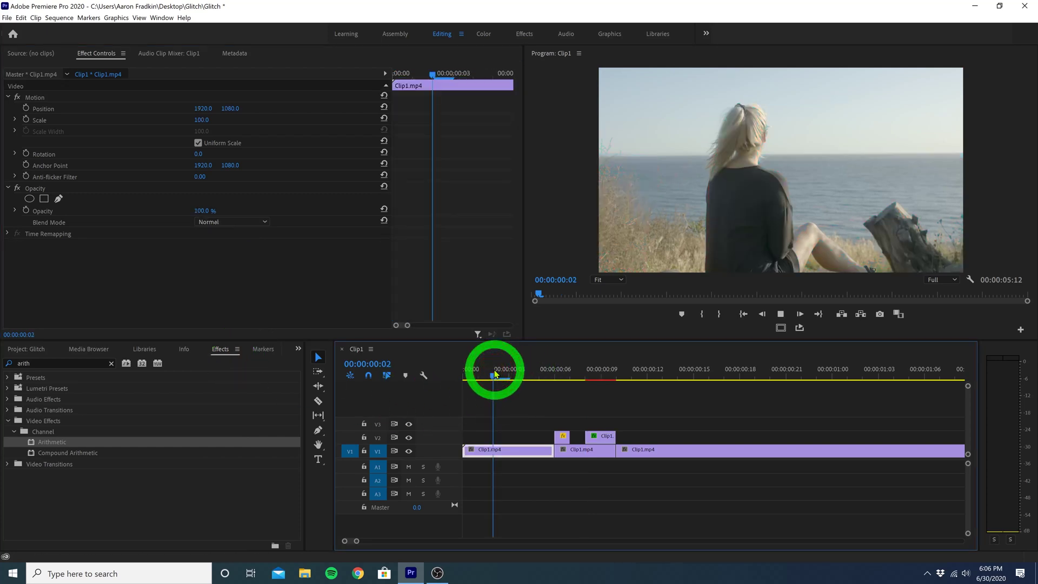
key("space")
key("space")
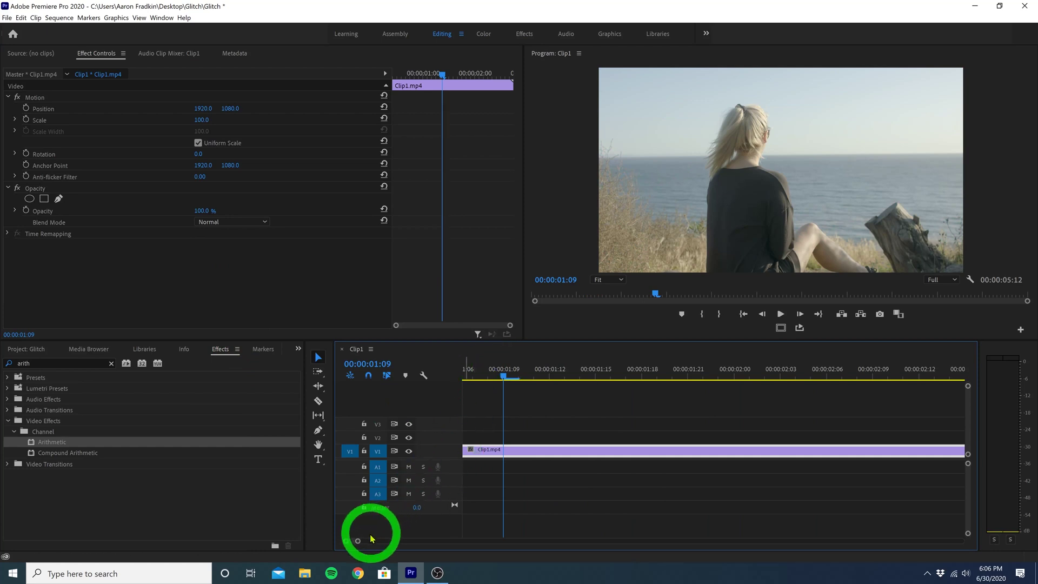
- Cut Clip1.mp4 on V1 at 00:00:01:12 and 00:00:01:19 with the Razor tool to isolate a second glitch section
left_click_drag(358, 541, 394, 541)
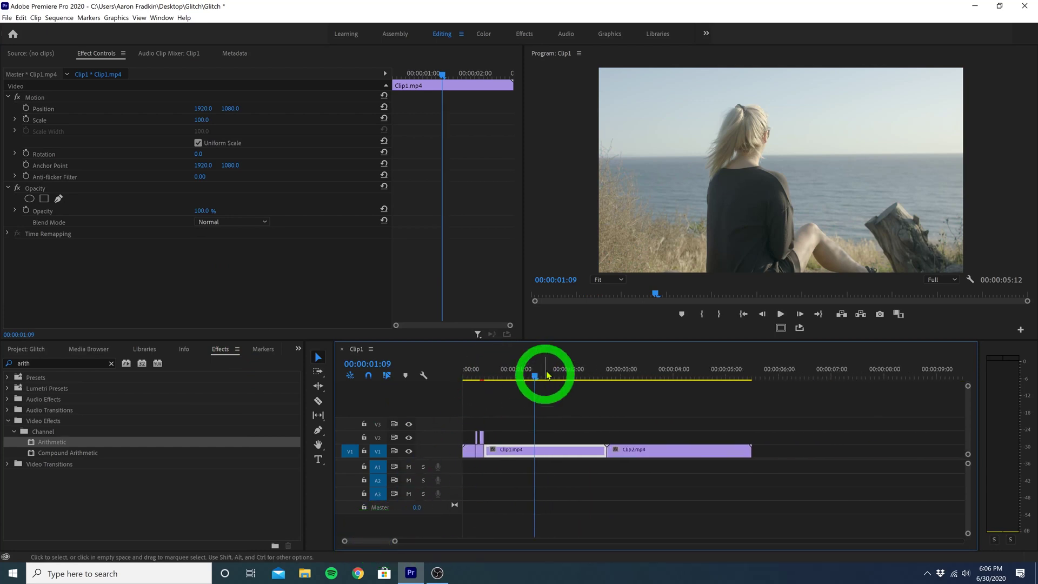
left_click_drag(535, 372, 544, 380)
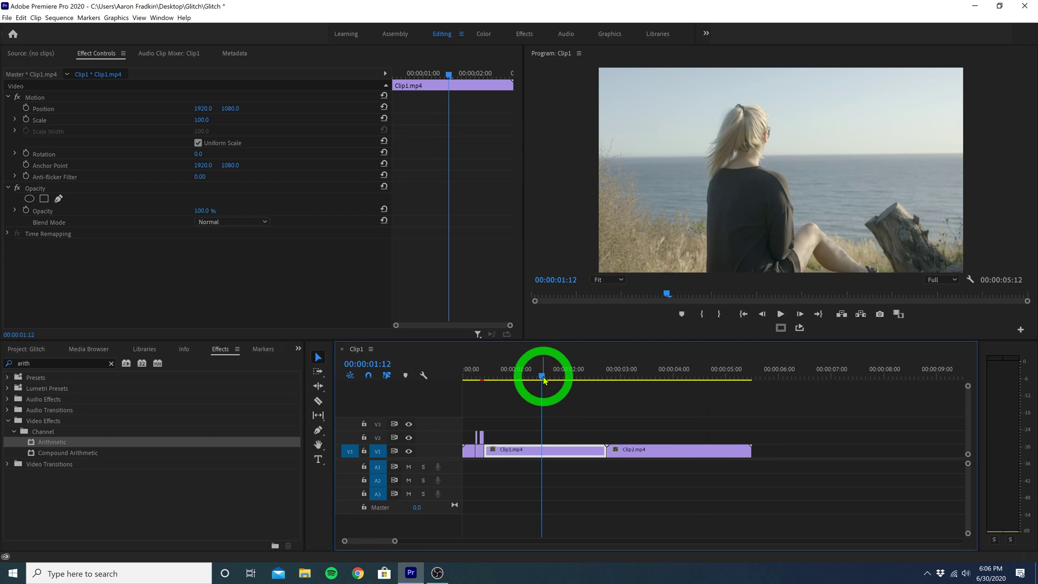
left_click(318, 401)
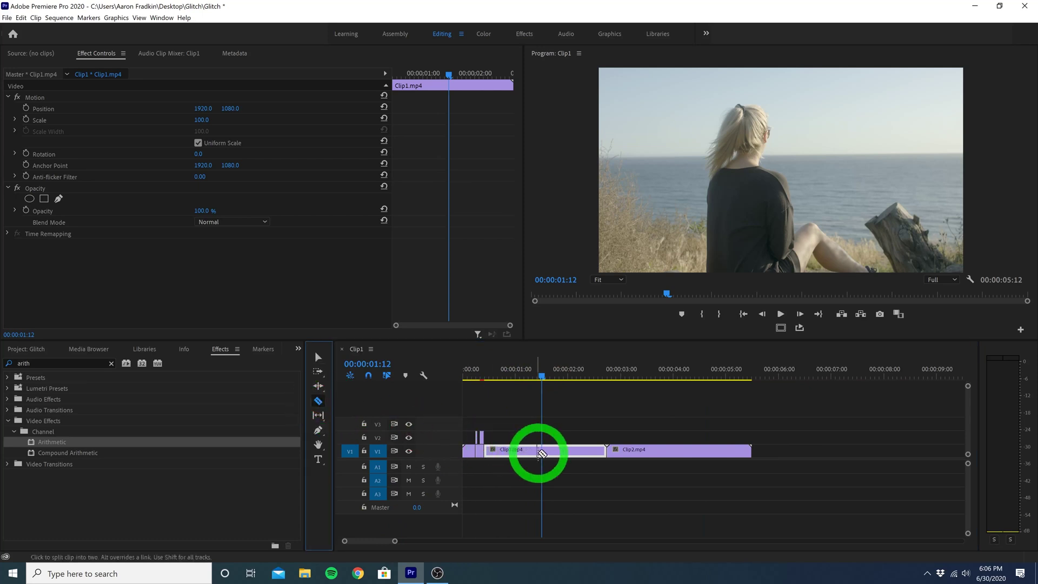
left_click(541, 454)
left_click(549, 378)
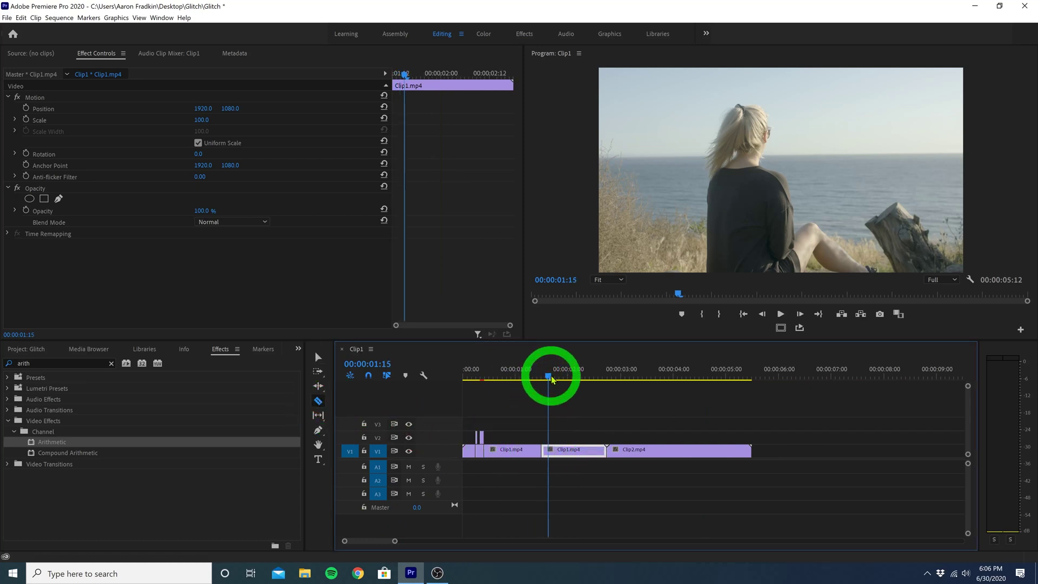
left_click(557, 378)
left_click(557, 453)
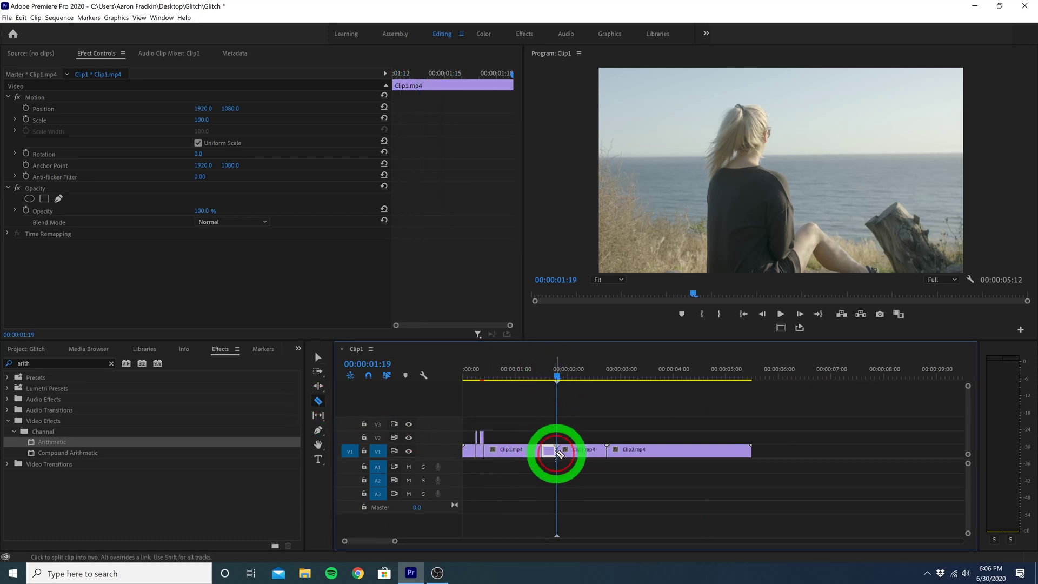
- Duplicate the isolated V1 section between 00:00:01:12 and 00:00:01:19 onto V2 directly above it
left_click(318, 357)
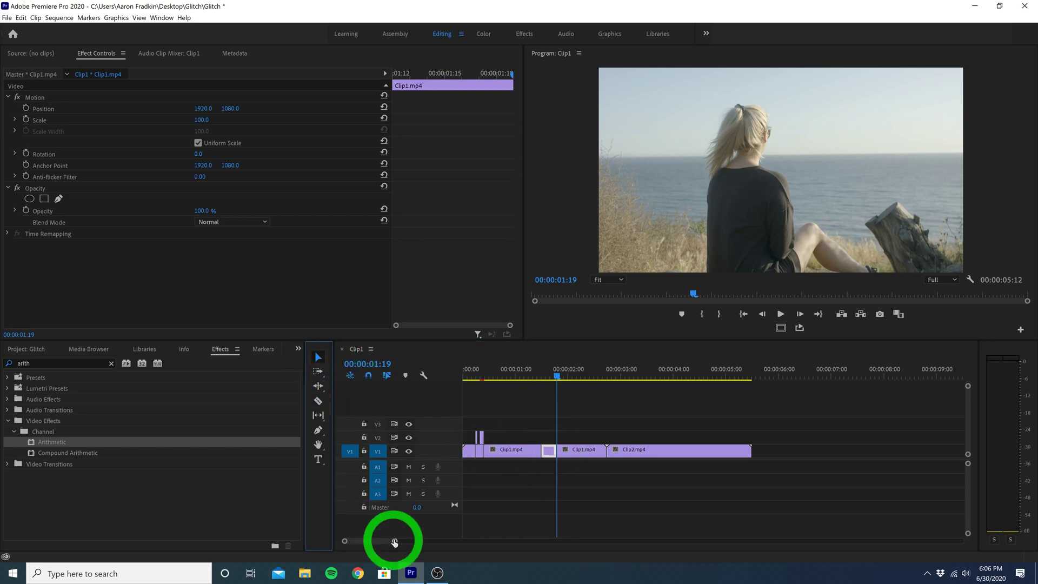
left_click_drag(395, 543, 371, 546)
left_click(643, 453)
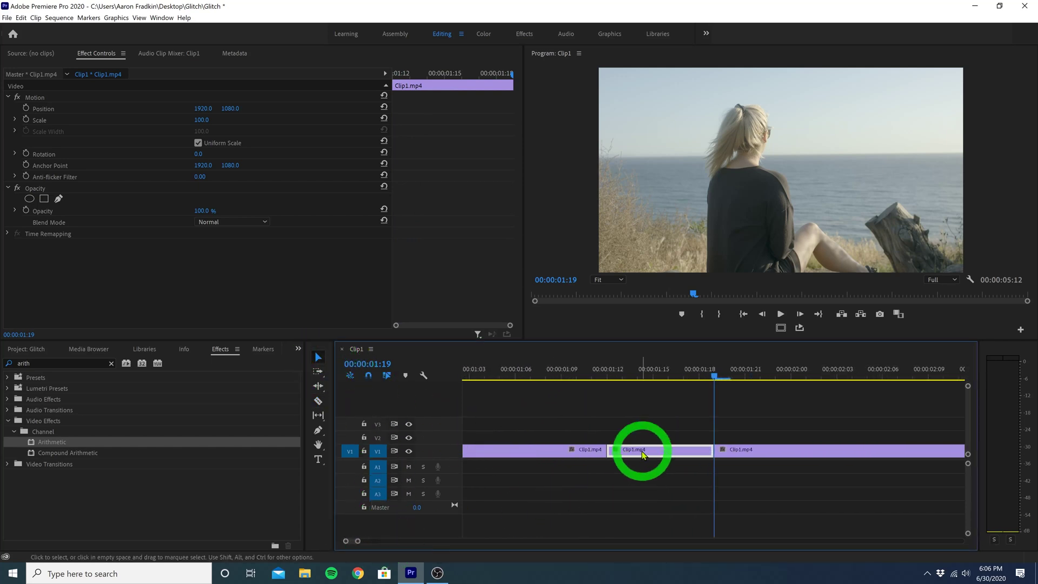
left_click_drag(643, 454, 644, 439)
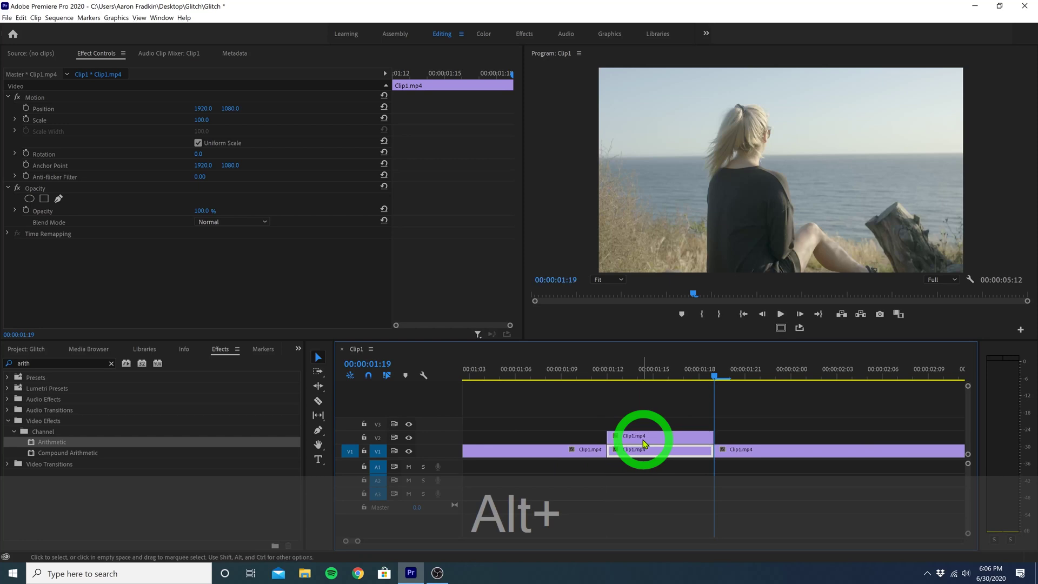
- Cut the new V2 duplicate into five short pieces, at 00:00:01:13, 00:00:01:14, 00:00:01:16 and 00:00:01:18
left_click(318, 401)
left_click(625, 436)
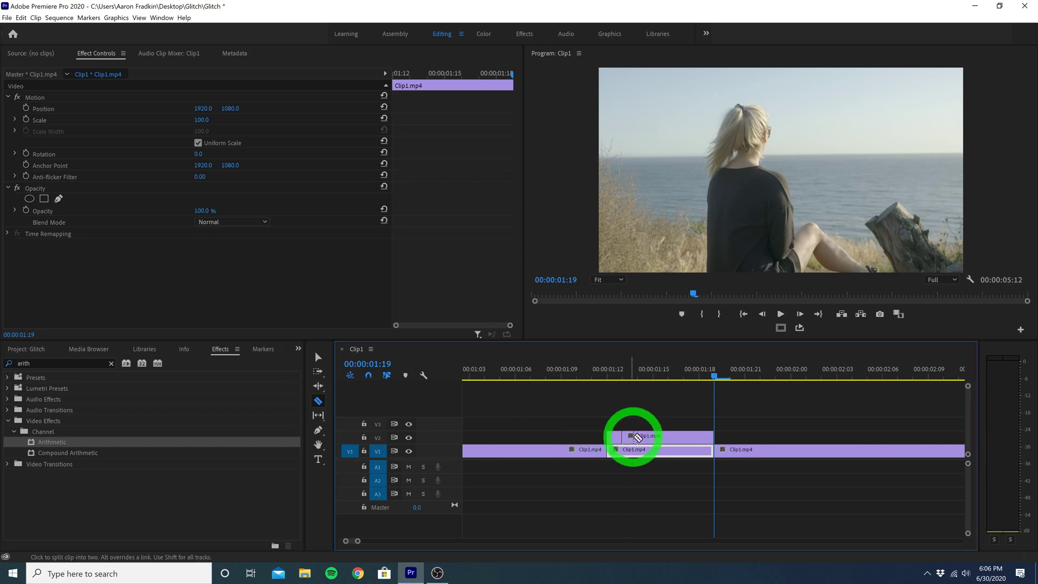
left_click(670, 437)
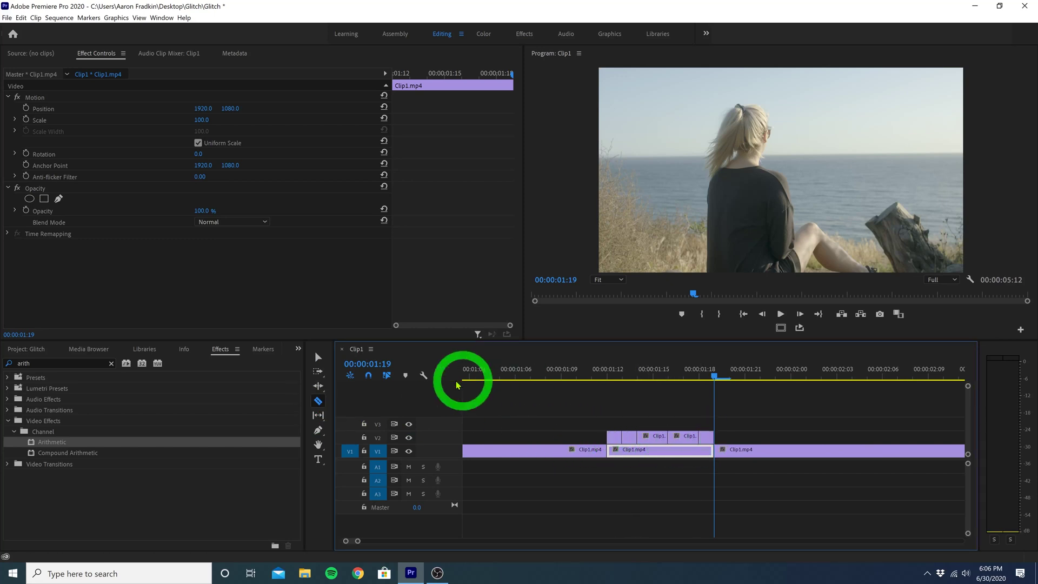
- Delete the second and fourth pieces of the cut V2 duplicate, leaving gaps between the other three
left_click(318, 358)
left_click(630, 437)
key("Delete")
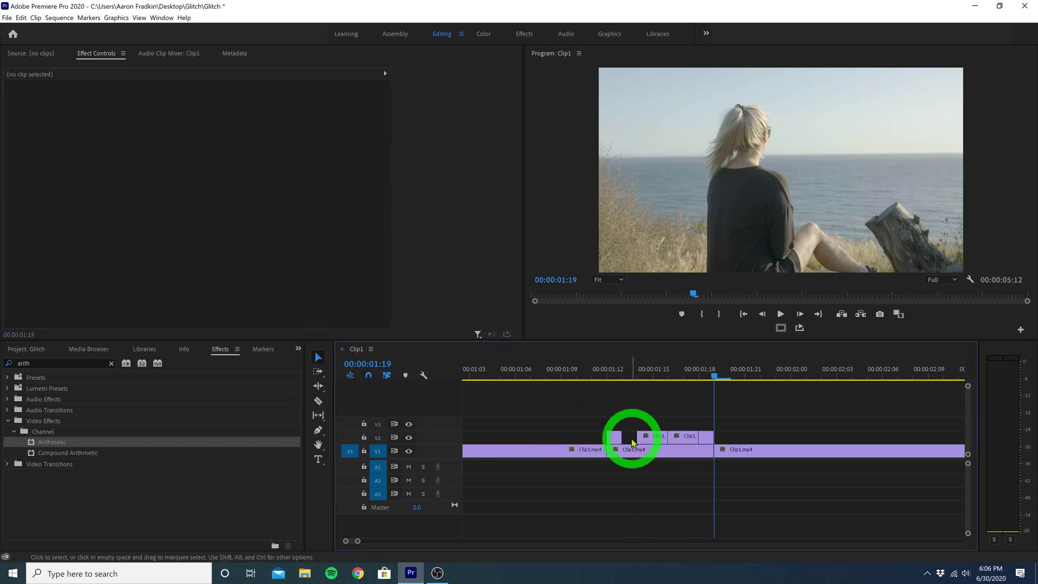
left_click(685, 437)
key("Delete")
- Offset the V2 piece at 00:00:01:12 to position 2083, 1211, with 70% opacity and a scale of 147
left_click(615, 439)
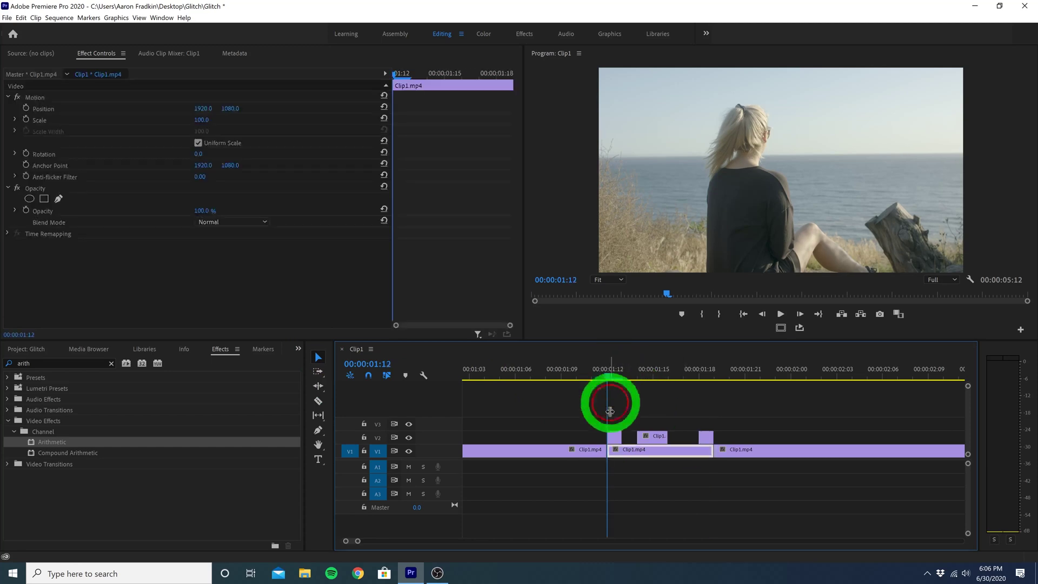
left_click_drag(197, 107, 297, 109)
left_click(209, 210)
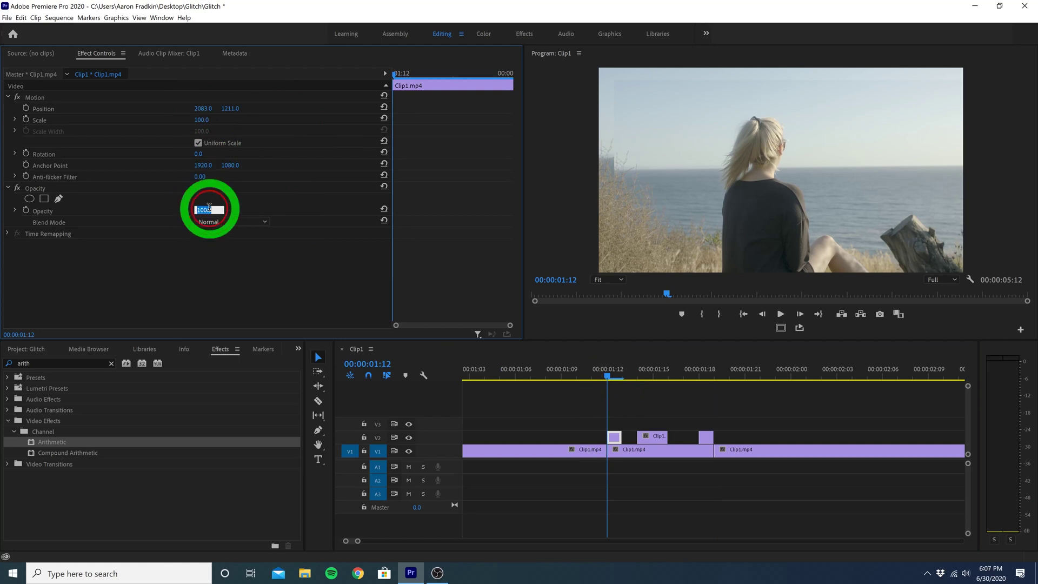
type("70")
key("Return")
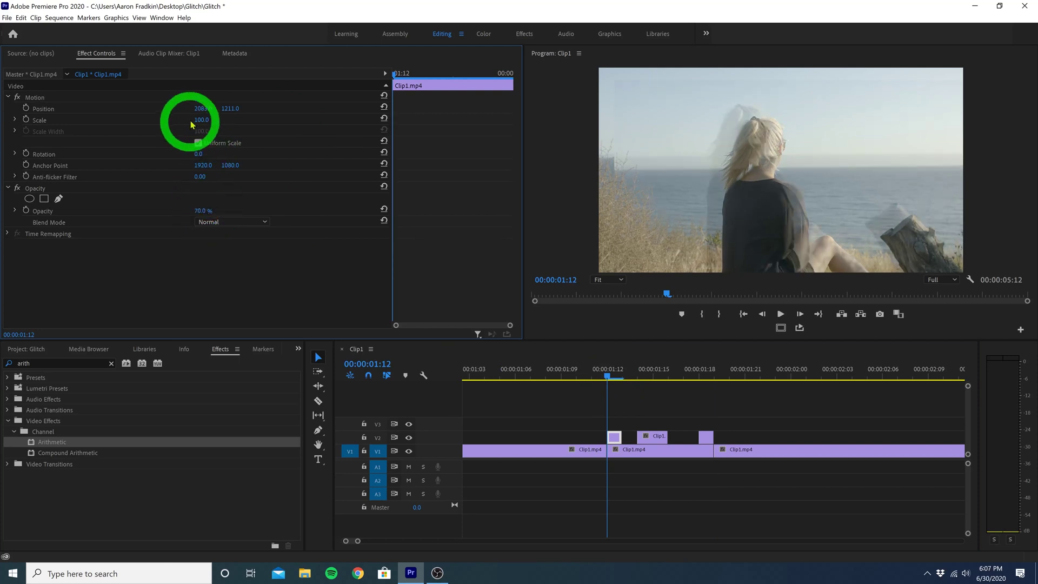
left_click_drag(190, 121, 243, 116)
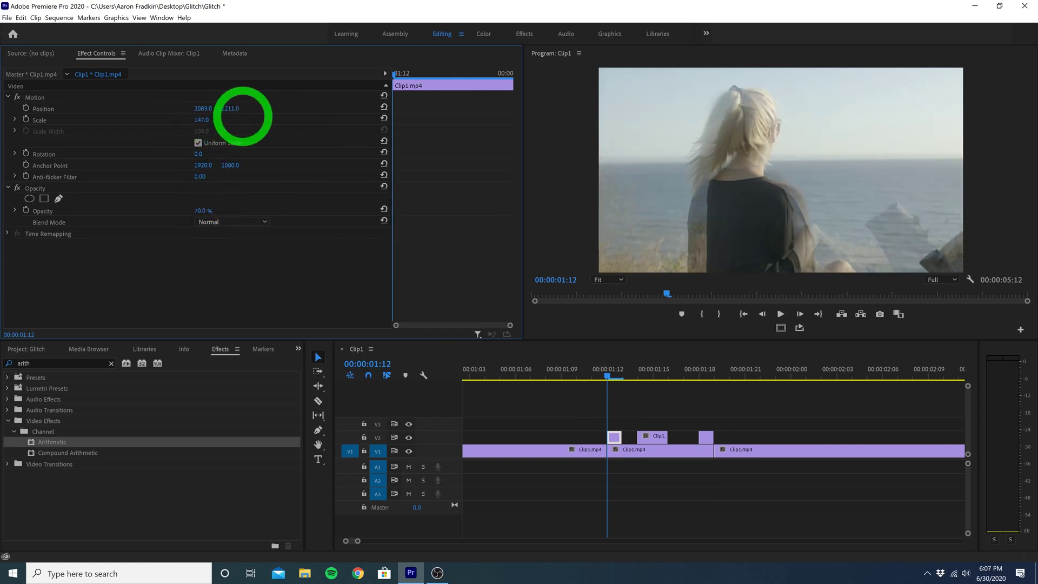
- Offset the middle V2 piece at 00:00:01:15 to position 2113, 1234 and lower its opacity to 70%
left_click(647, 378)
left_click(653, 436)
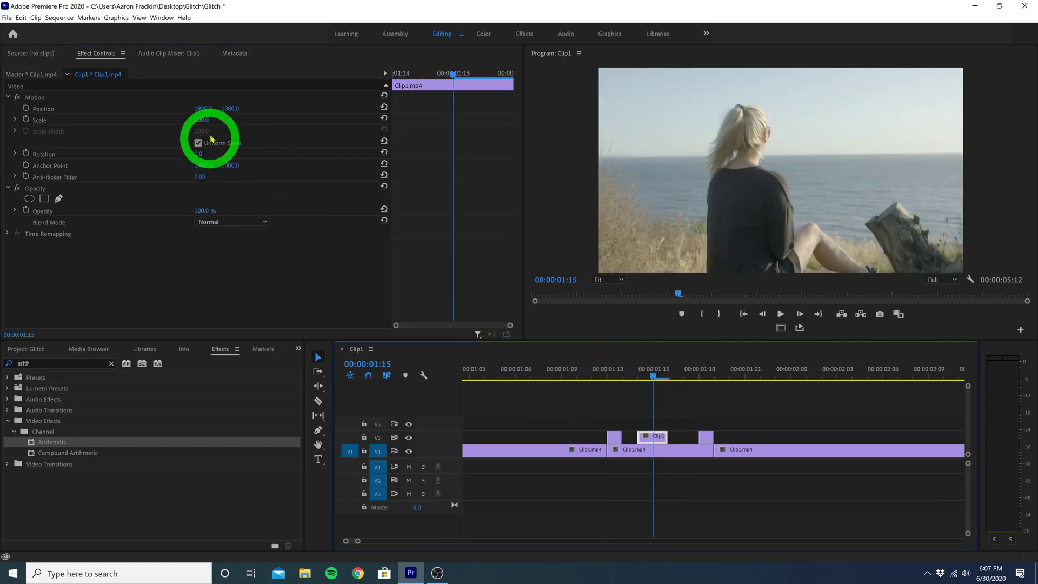
left_click_drag(204, 109, 316, 116)
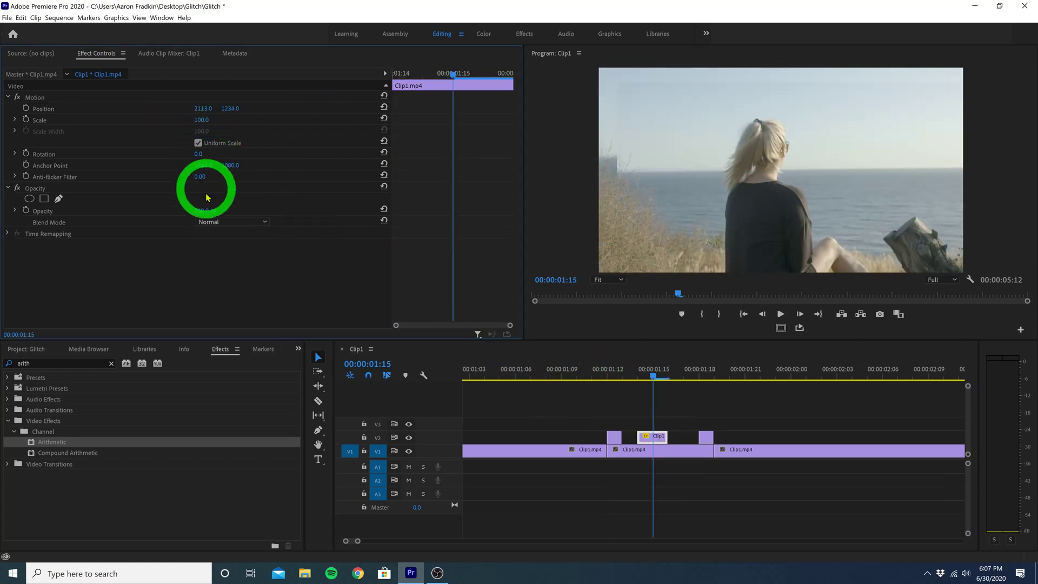
left_click(204, 210)
type("70")
key("Return")
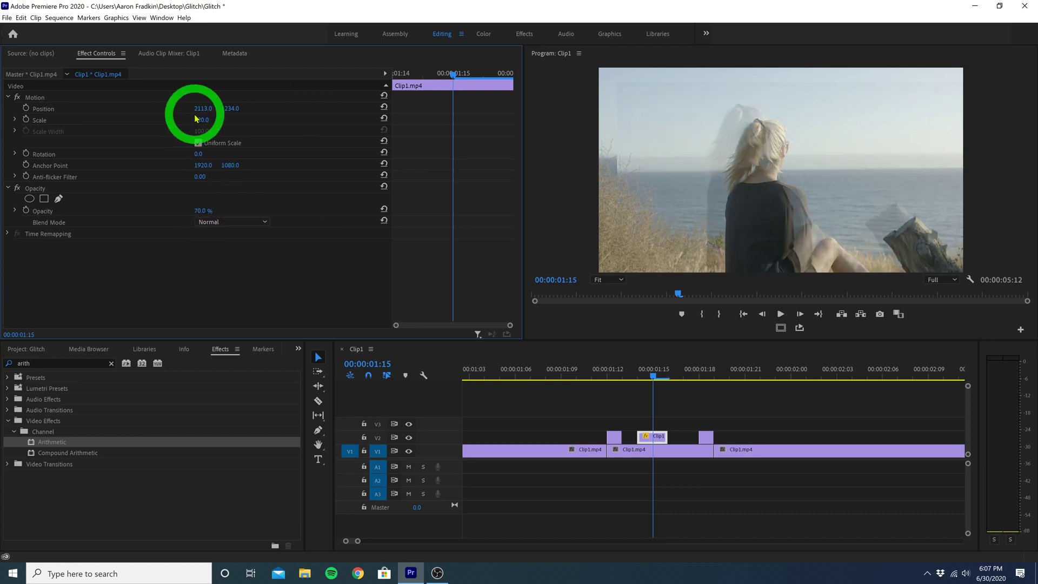
- Enlarge the middle V2 piece's scale to 191 and shift its image back to the left
left_click_drag(195, 118, 250, 120)
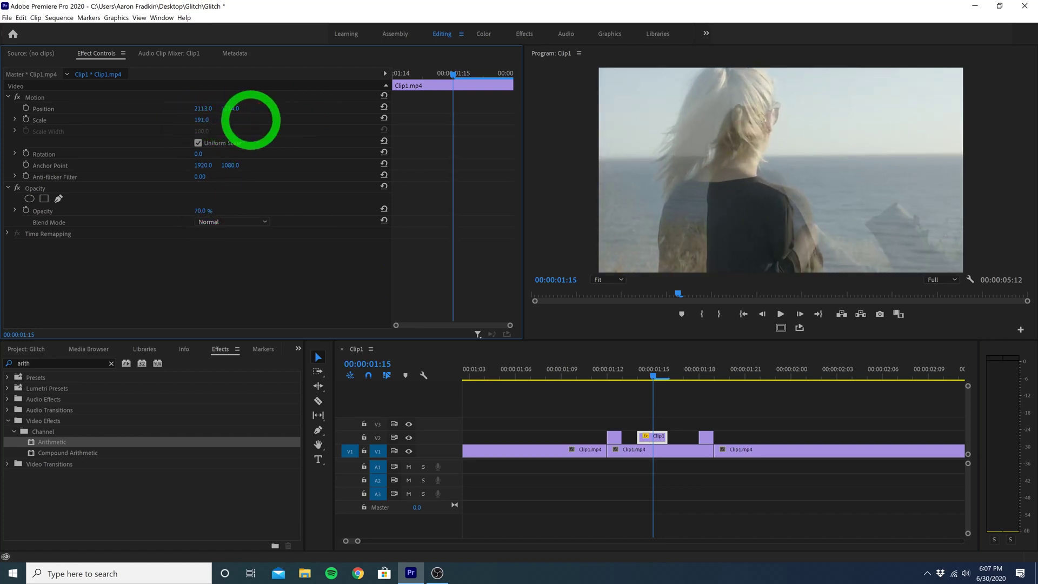
left_click(210, 120)
left_click_drag(205, 108, 111, 109)
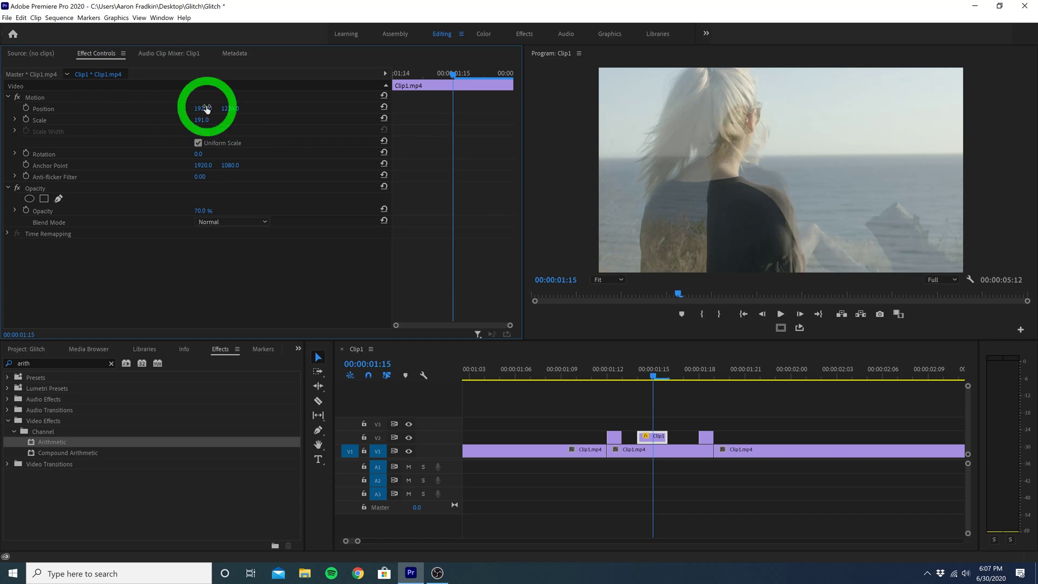
- Offset the V2 piece at 00:00:01:18 to position 2098, 902, with 70% opacity and a scale of 112
left_click(702, 376)
left_click(706, 437)
left_click_drag(200, 110, 133, 113)
left_click(206, 211)
type("70")
key("Return")
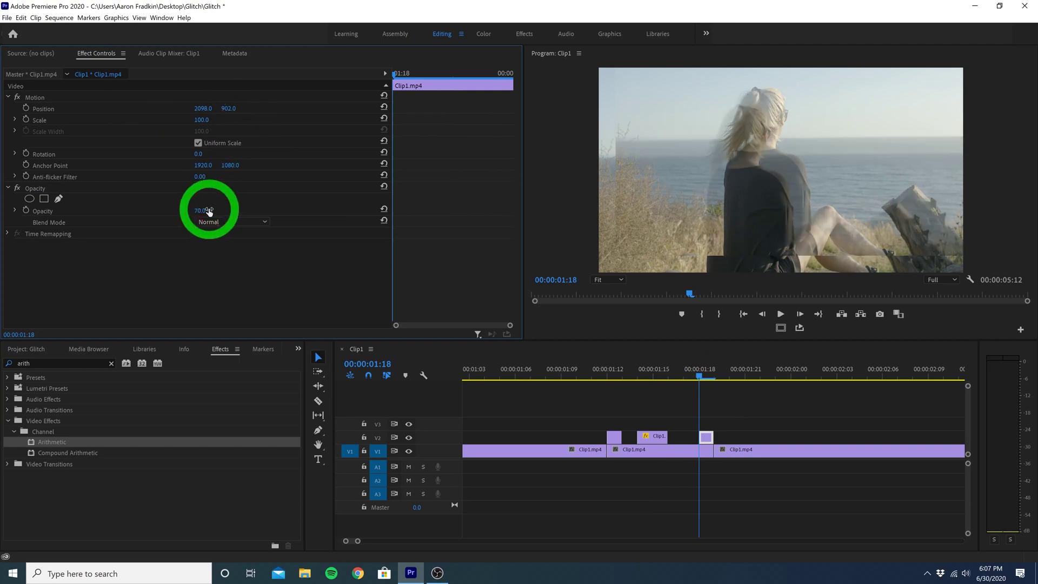
left_click_drag(202, 116, 223, 119)
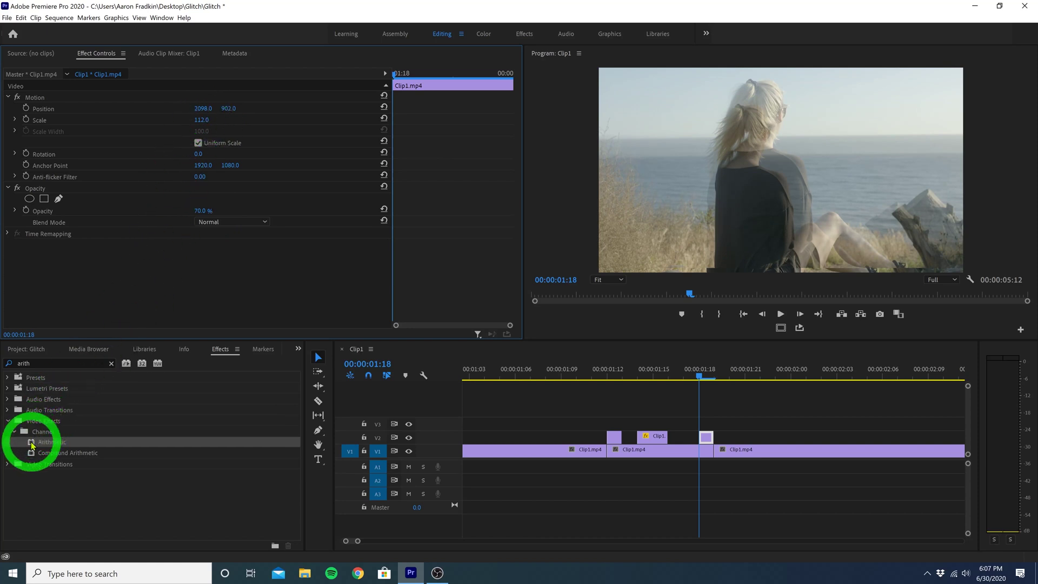
- Apply the Arithmetic video effect to the V2 pieces at 00:00:01:12 and 00:00:01:18
left_click_drag(32, 444, 573, 437)
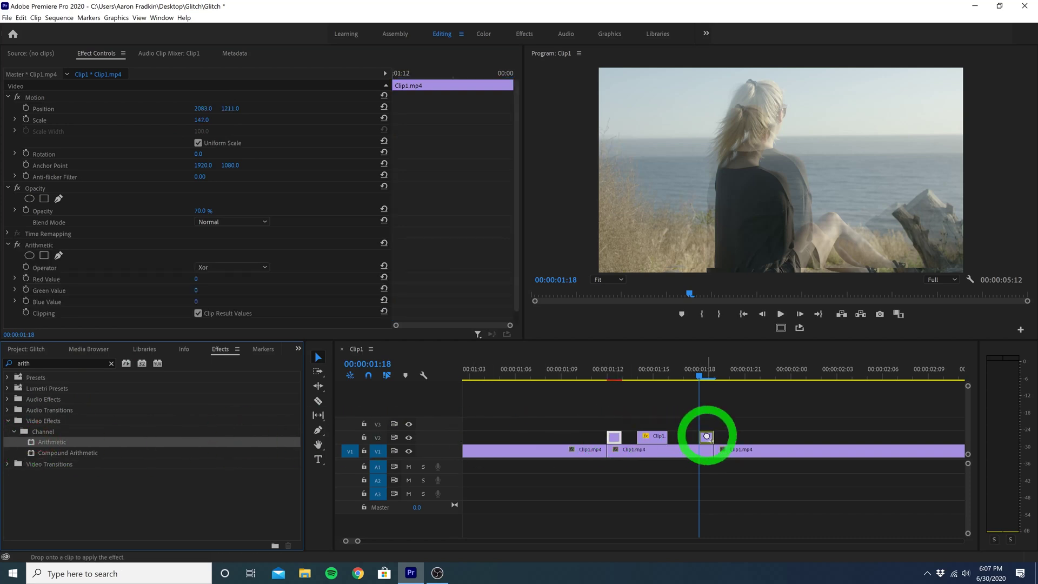
left_click_drag(708, 439, 707, 438)
- Raise the Arithmetic Red Value of the V2 piece at 00:00:01:12 and set its blend mode to Lighter Color
left_click(614, 436)
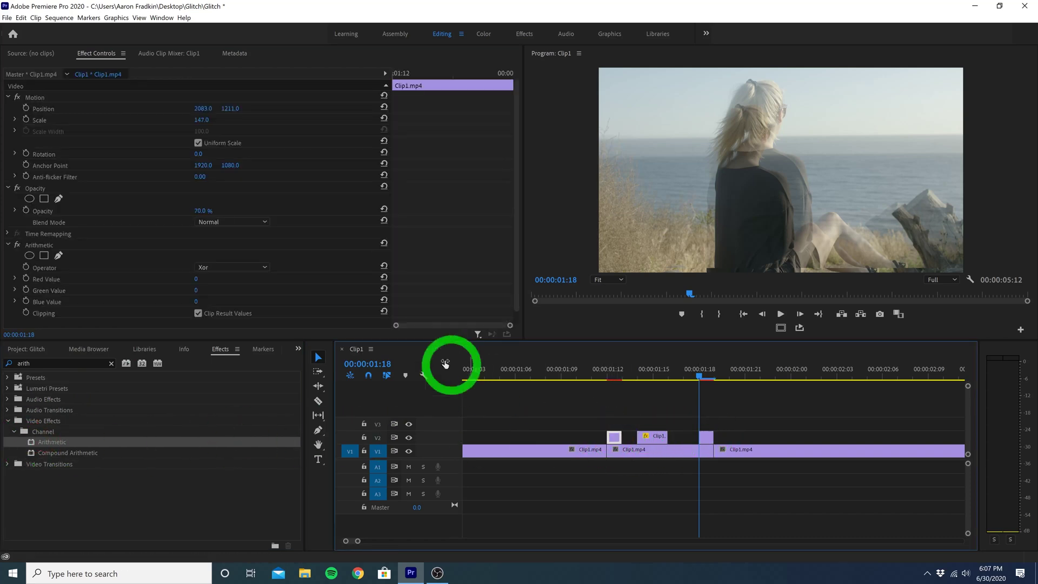
mouse_move(196, 279)
left_mouse_down()
mouse_move(229, 280)
mouse_move(209, 278)
left_mouse_up()
left_click(225, 230)
left_click(225, 371)
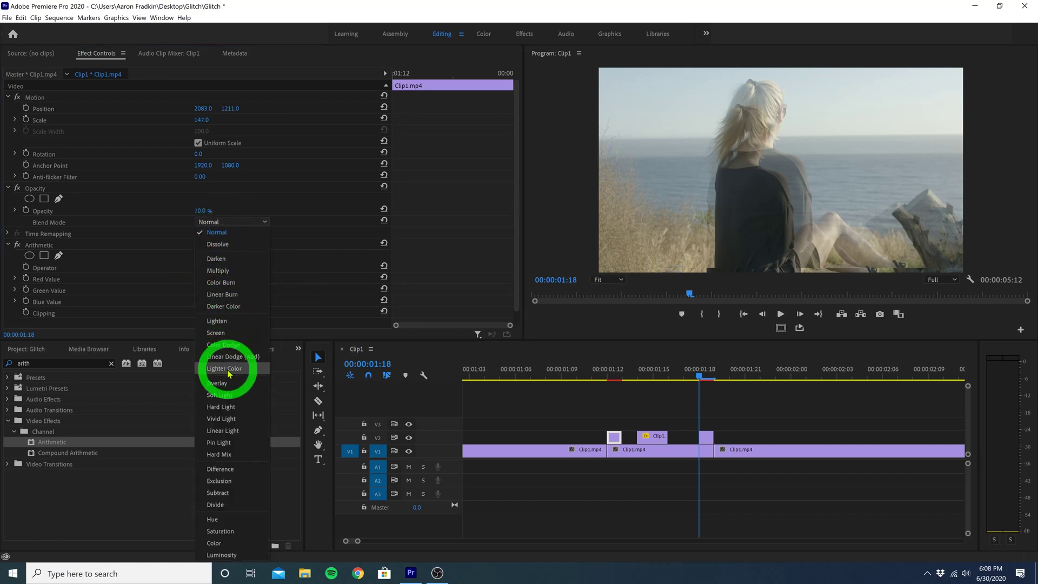
left_click(563, 429)
- Set the Arithmetic Red Value of the V2 piece at 00:00:01:18 to 150 and its blend mode to Lighter Color
left_click(706, 438)
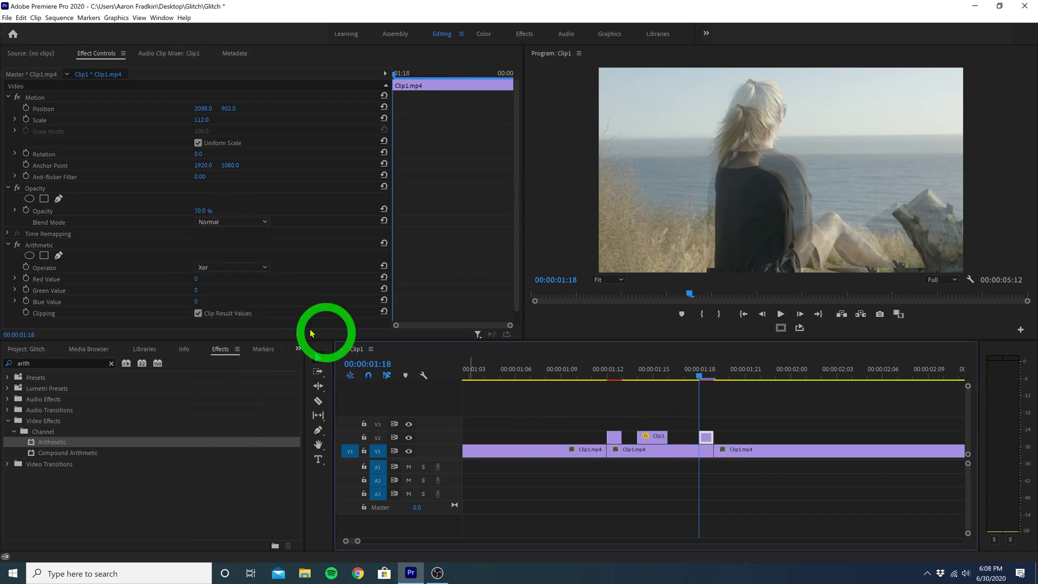
left_click_drag(198, 279, 256, 282)
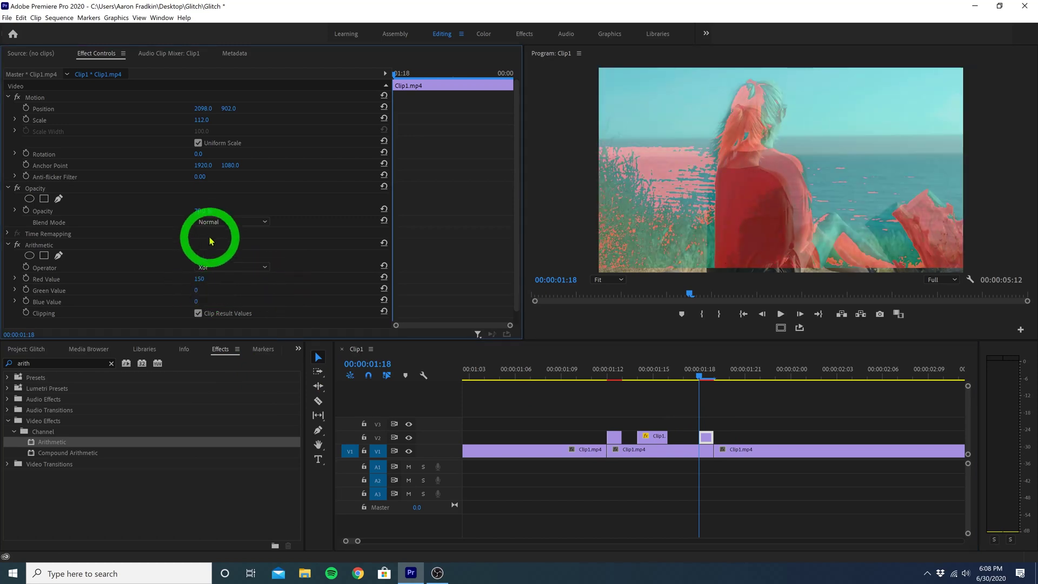
left_click(211, 223)
left_click(213, 372)
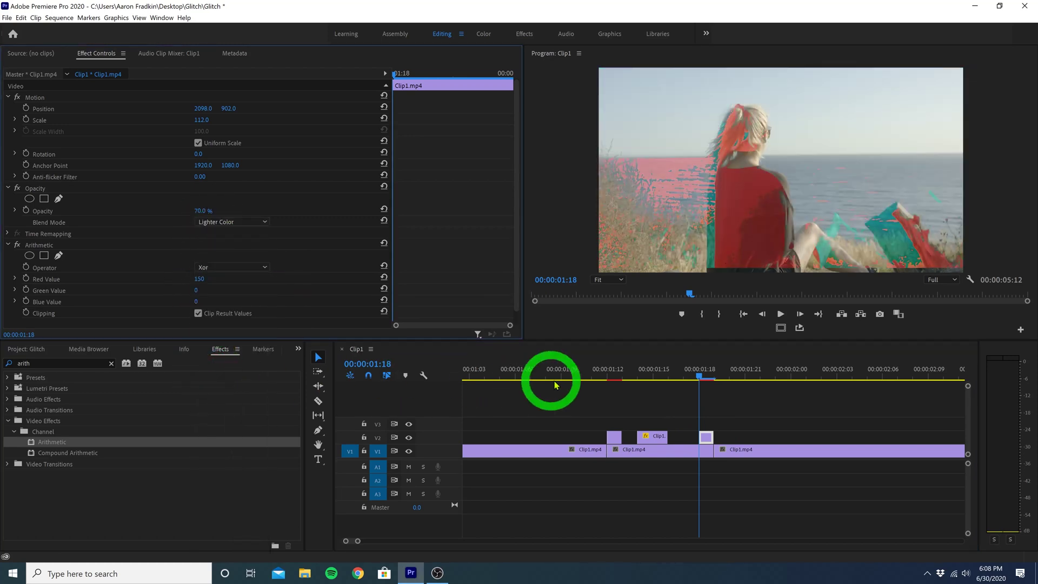
- Play back the second glitch from about 00:00:01:06 and show the whole sequence in the timeline
left_click_drag(549, 376, 516, 369)
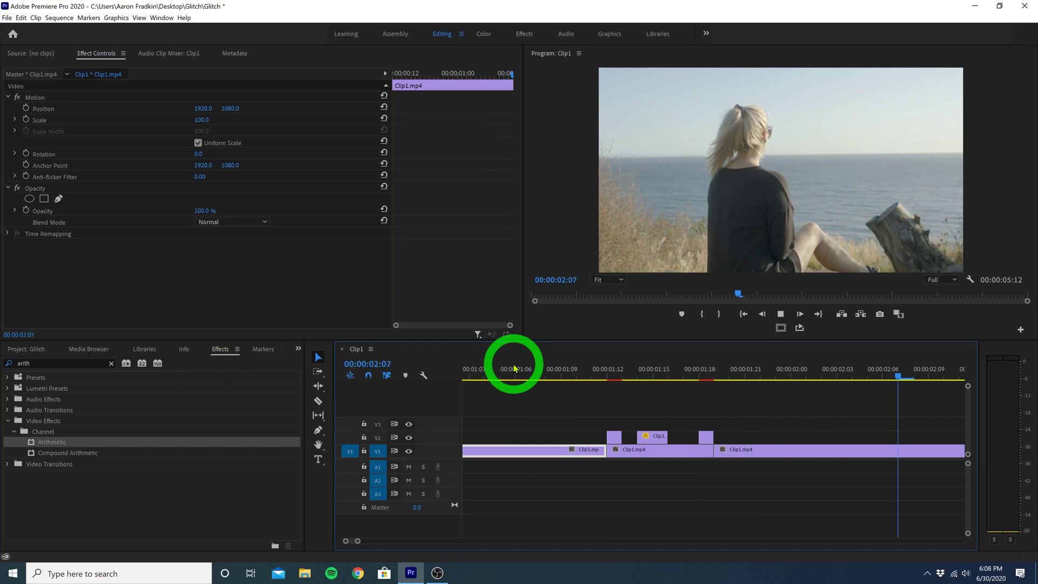
key("space")
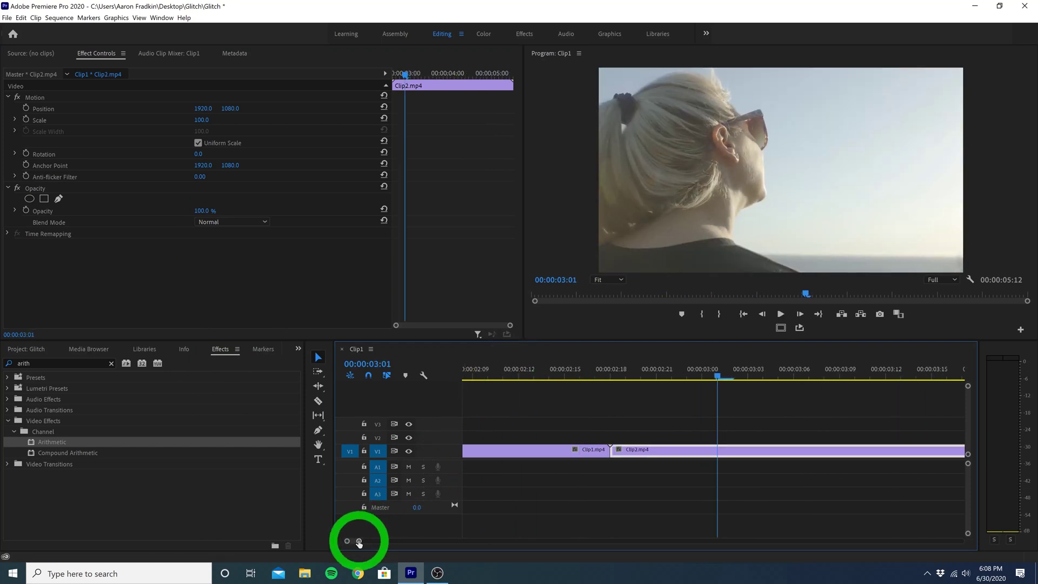
left_click_drag(359, 541, 388, 540)
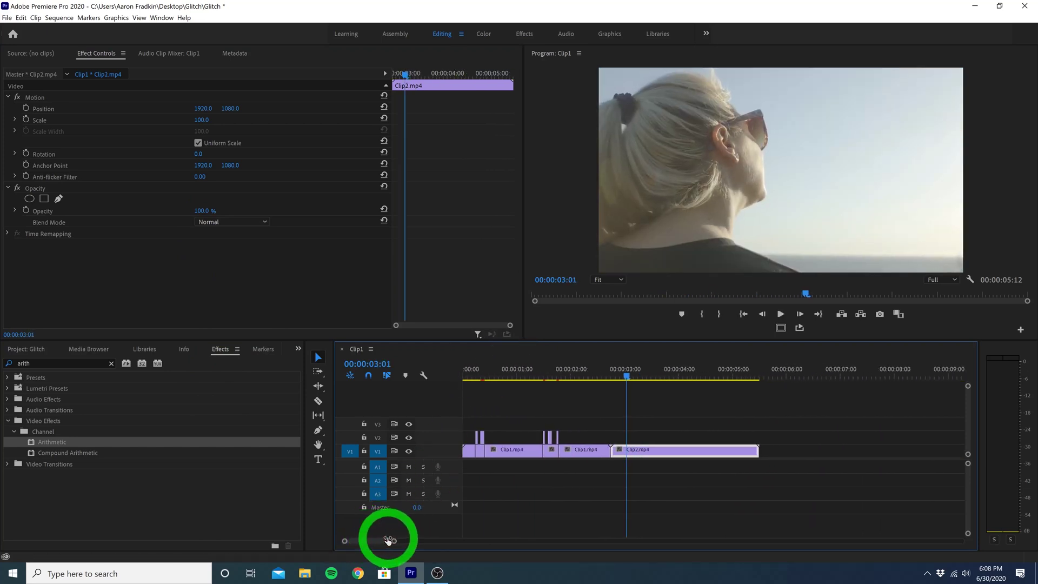
- Split Clip1 on V1 at 00:00:02:17, one frame before its cut to Clip2
left_click(607, 372)
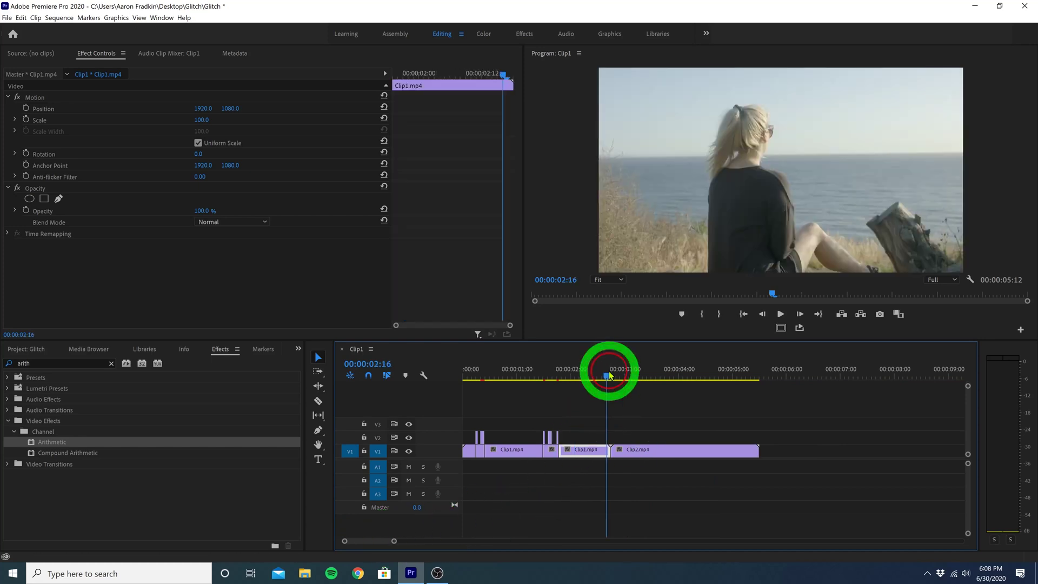
left_click_drag(395, 541, 358, 541)
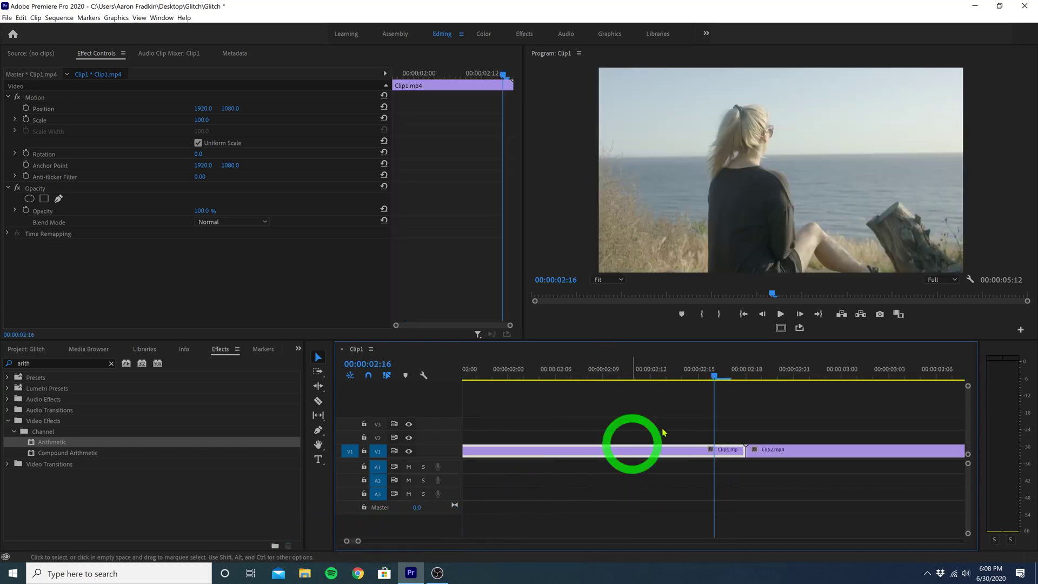
left_click(714, 381)
left_click(732, 377)
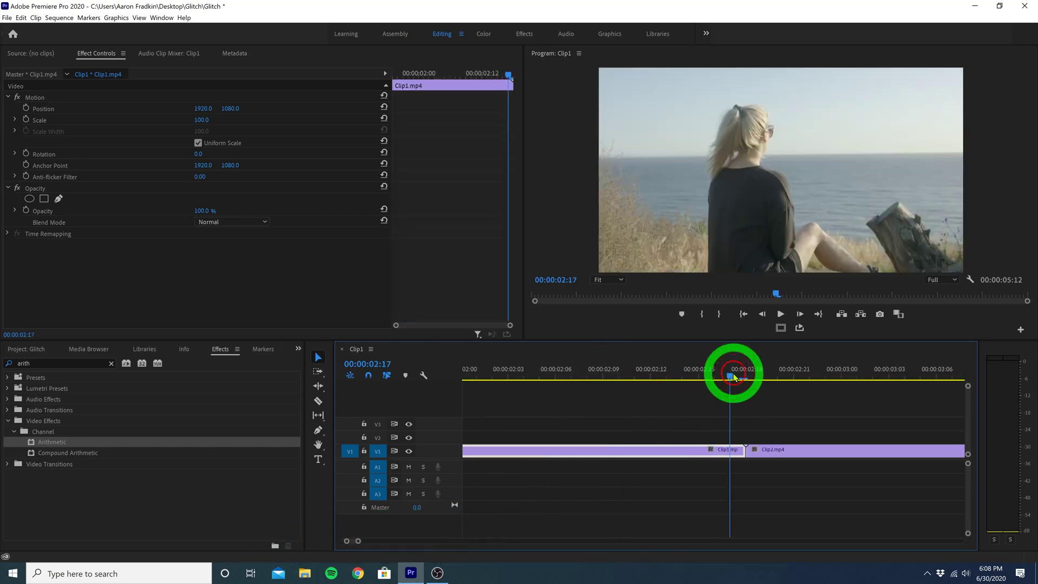
left_click(318, 401)
left_click(655, 480)
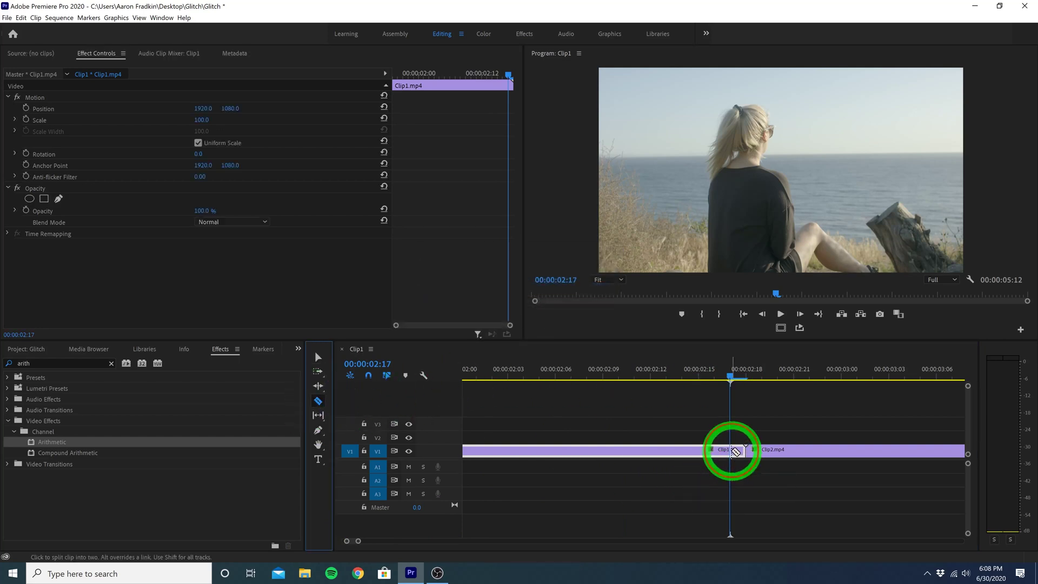
left_click(732, 452)
- Split Clip2 on V1 at 00:00:02:23 and duplicate the two short pieces around the clip change onto V2
left_click(746, 377)
left_click_drag(746, 376, 830, 381)
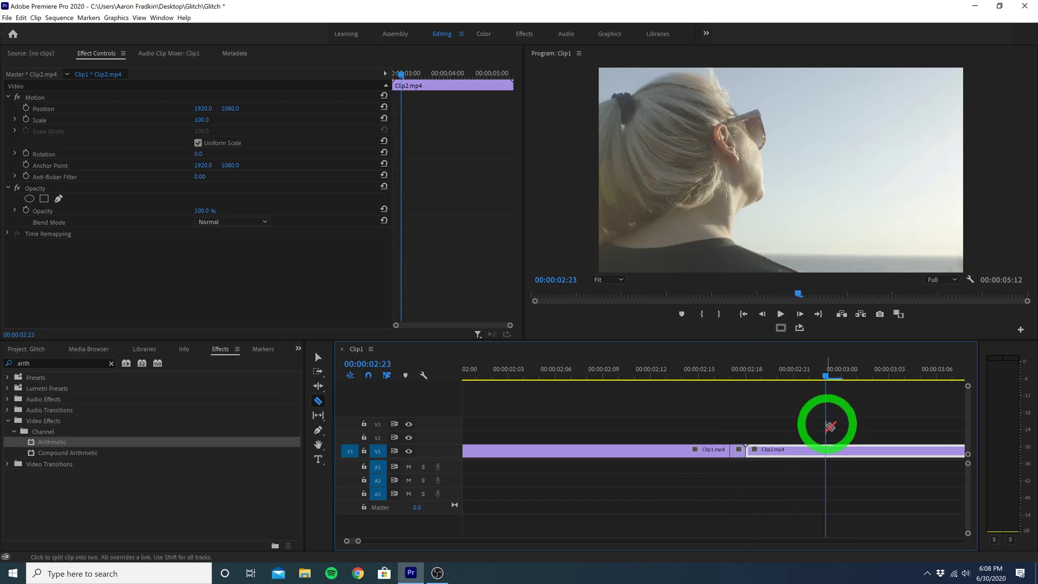
left_click(824, 450)
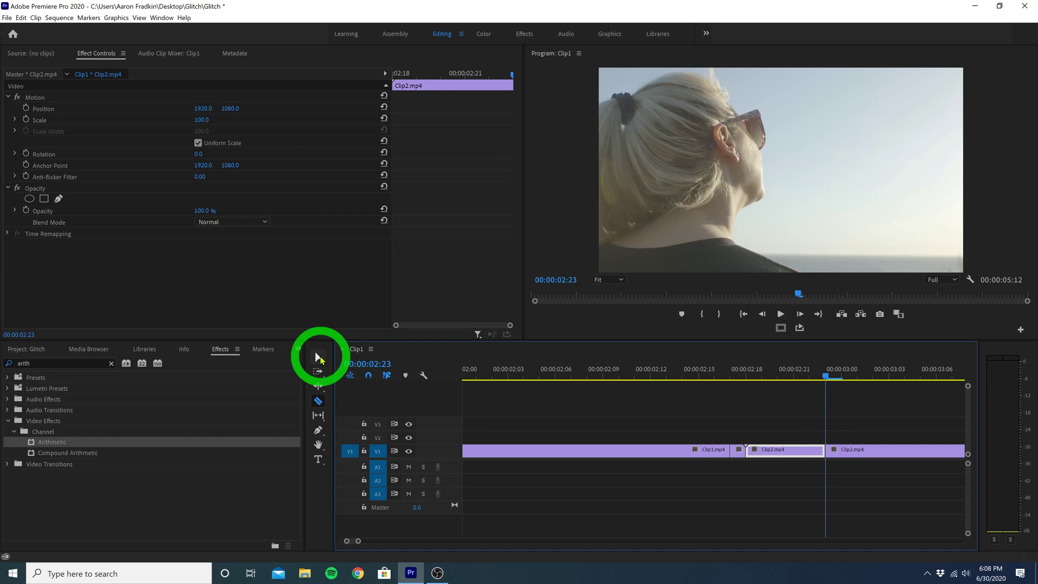
left_click(319, 358)
mouse_move(779, 440)
left_mouse_down()
mouse_move(737, 463)
mouse_move(769, 452)
mouse_move(769, 441)
left_mouse_up()
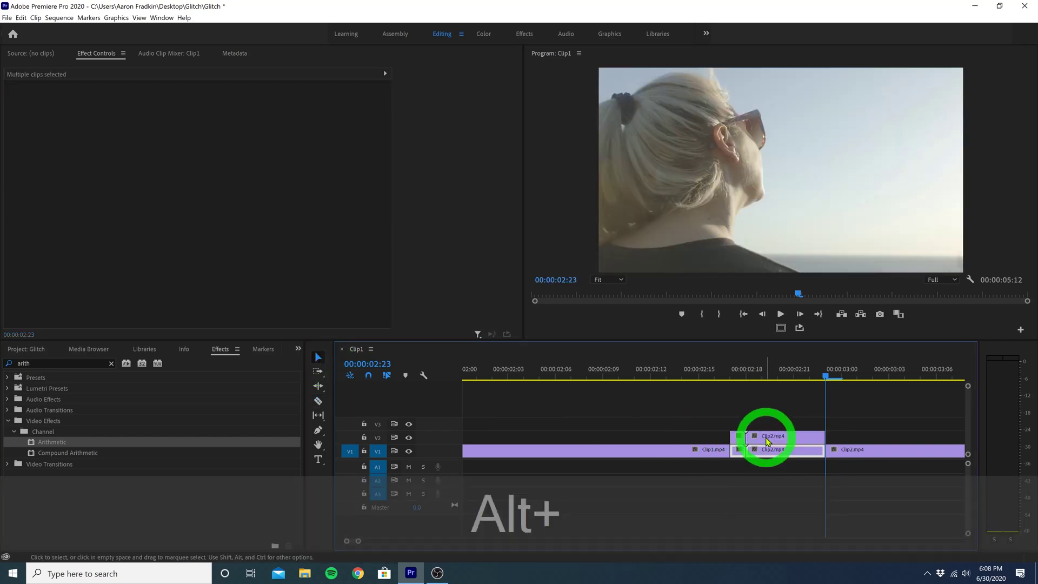
- Set the V2 Clip1 piece at 00:00:02:17 to position 1594, 1252, opacity 70% and scale 125
left_click(731, 372)
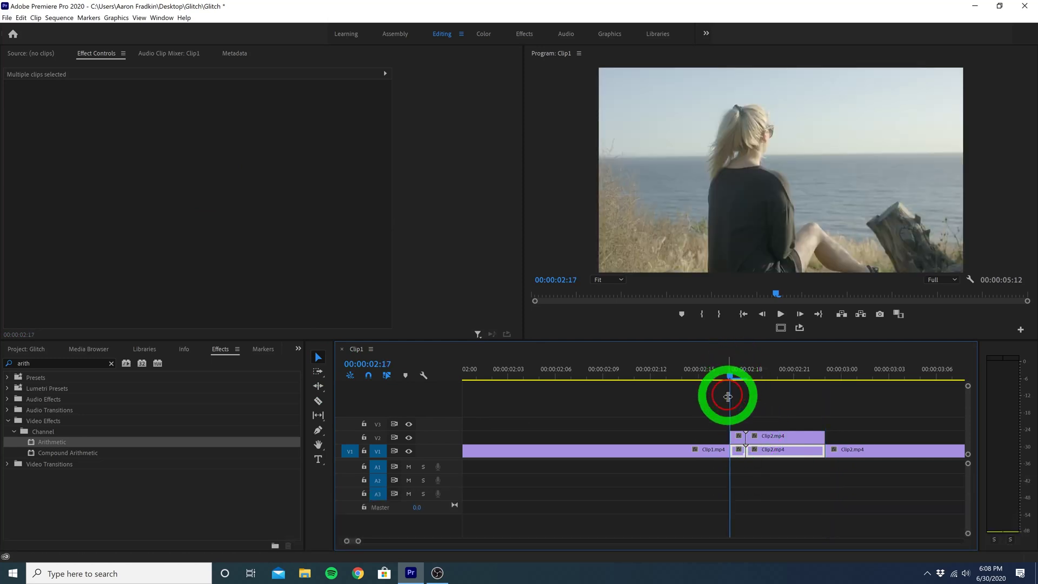
left_click(738, 439)
left_click_drag(203, 108, 327, 111)
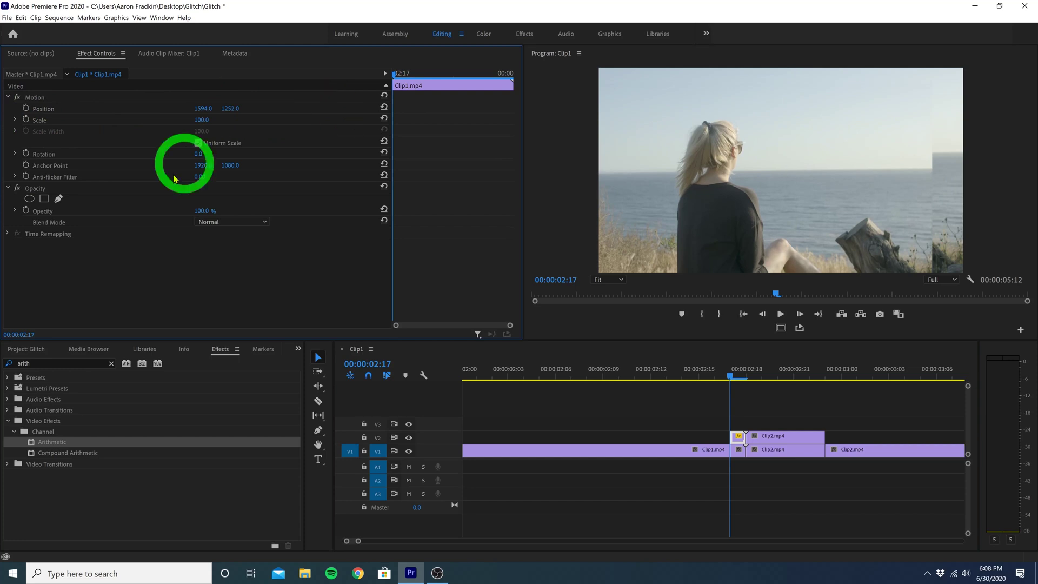
left_click(209, 209)
type("70")
key("Return")
left_click_drag(201, 119, 231, 119)
- Trim one frame off the start of the V2 Clip2 duplicate and split it at 00:00:02:20 and 00:00:02:22
left_click_drag(747, 437, 762, 437)
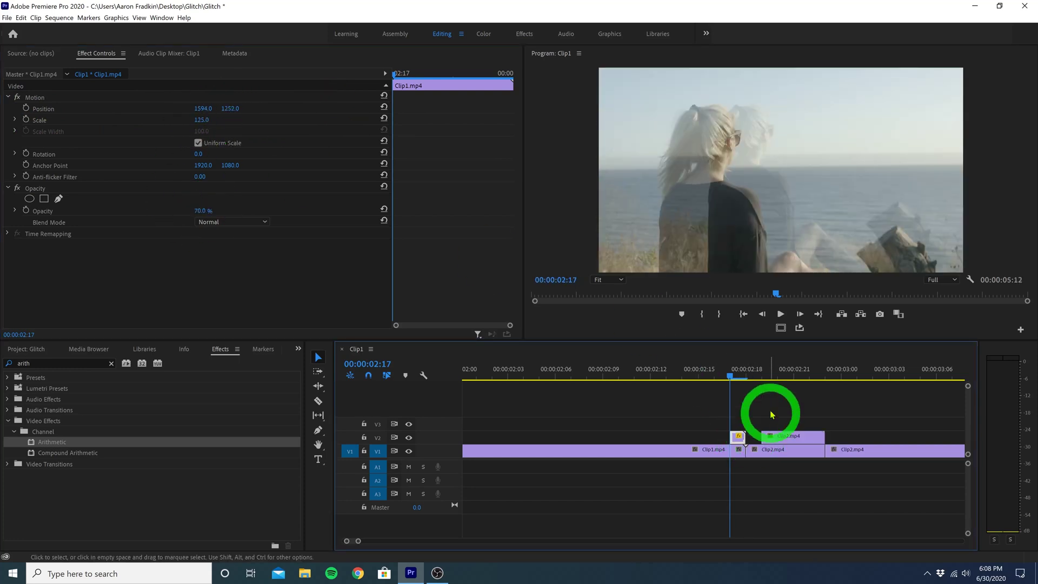
left_click(779, 374)
left_click(792, 437)
left_click(318, 401)
left_click(778, 436)
left_click(810, 374)
left_click(810, 436)
left_click(318, 357)
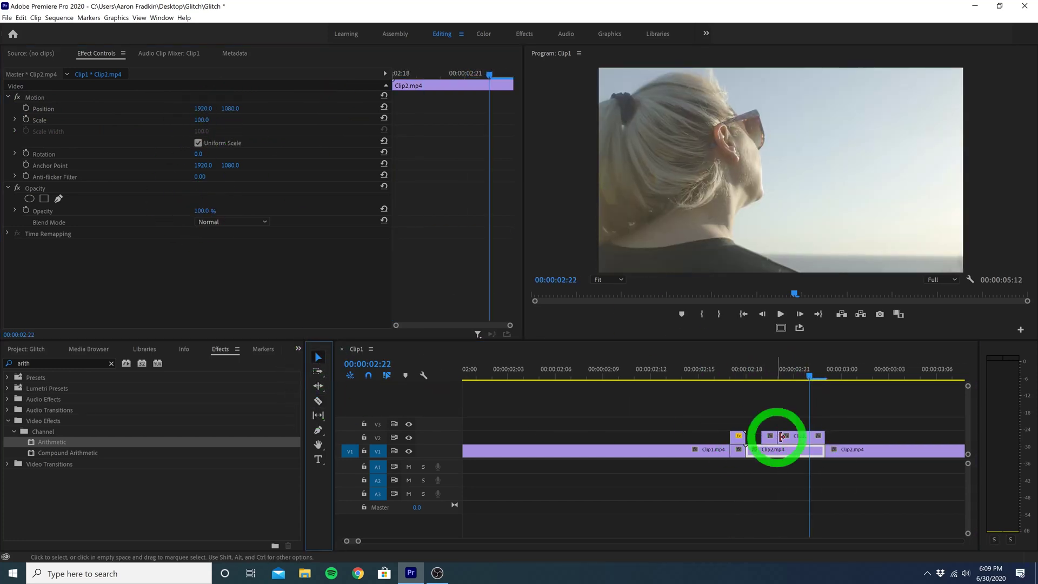
- Delete the first and last pieces of the split Clip2 duplicate on V2
left_click(772, 437)
key("Delete")
left_click(819, 437)
key("Delete")
- Set the remaining V2 Clip2 piece at 00:00:02:20 to opacity 70%, scale 120 and position 2437, 1283
left_click(791, 435)
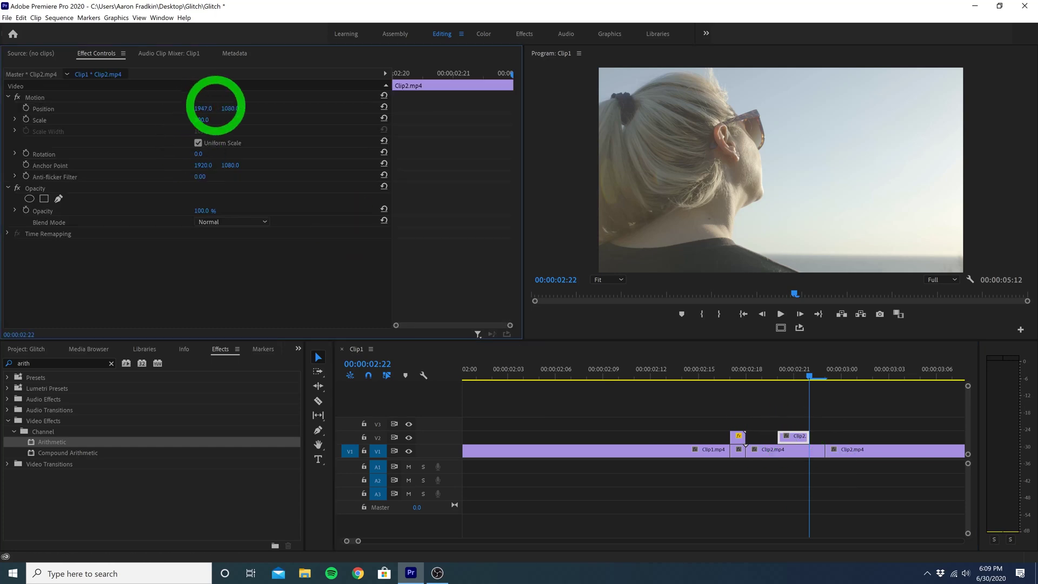
left_click(207, 210)
type("70")
key("Return")
left_click(790, 377)
mouse_move(201, 118)
left_mouse_down()
mouse_move(227, 115)
mouse_move(211, 116)
left_mouse_up()
left_click_drag(209, 110, 417, 116)
- Apply the Arithmetic effect to that V2 Clip2 piece, raise its Red Value and set its blend mode to Lighter Color
left_click_drag(34, 440, 790, 436)
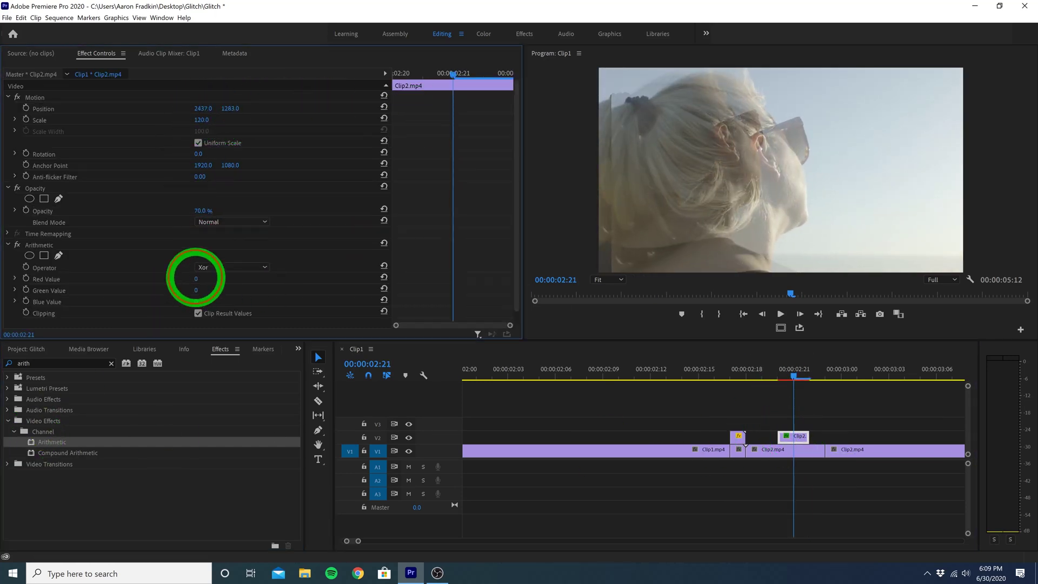
left_click_drag(197, 278, 276, 277)
left_click(210, 222)
left_click(215, 366)
- Play back the third glitch from about 00:00:02:13
left_click(670, 371)
key("space")
key("space")
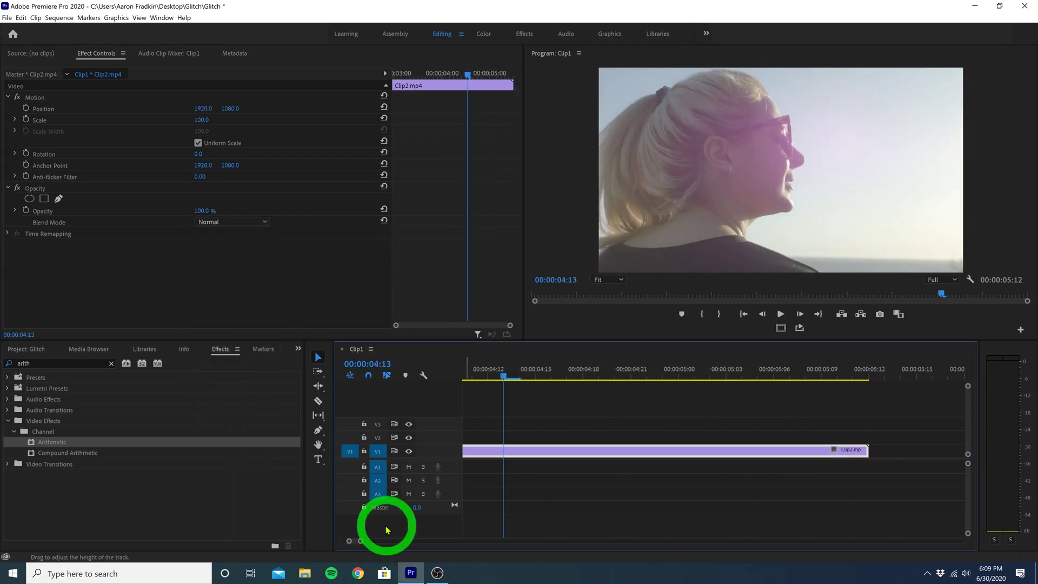
- Split Clip2 on V1 at about 00:00:04:00 and at 00:00:04:18 for a fourth glitch
left_click_drag(363, 540, 392, 540)
left_click(683, 364)
left_click(318, 401)
left_click(683, 450)
left_click(726, 376)
left_click(726, 453)
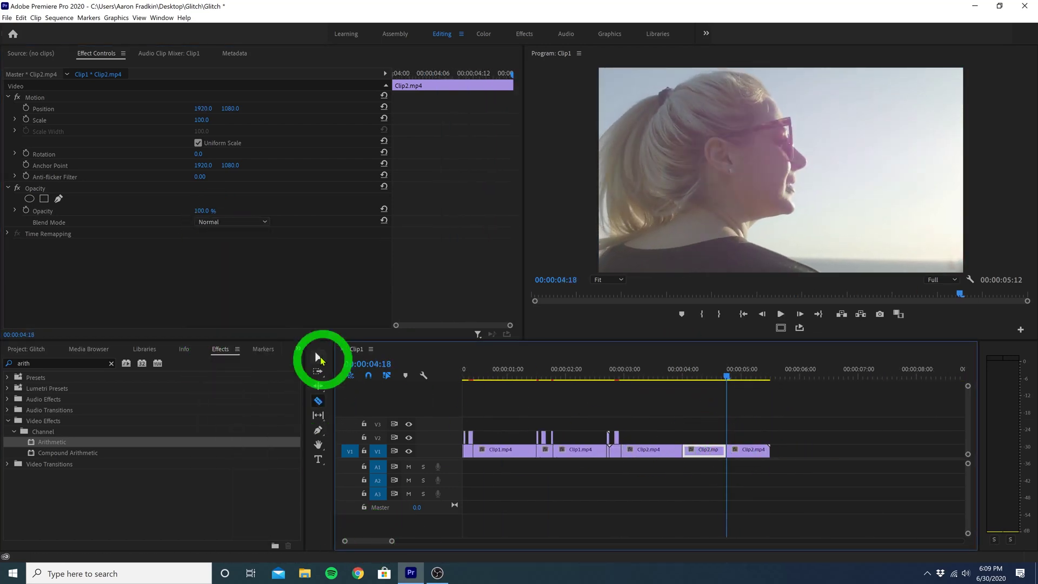
- Duplicate the new Clip2 section onto V2 and cut the duplicate into several short pieces
left_click(319, 357)
left_click_drag(703, 453, 702, 442)
left_click(319, 401)
left_click(690, 439)
left_click(707, 439)
left_click(718, 438)
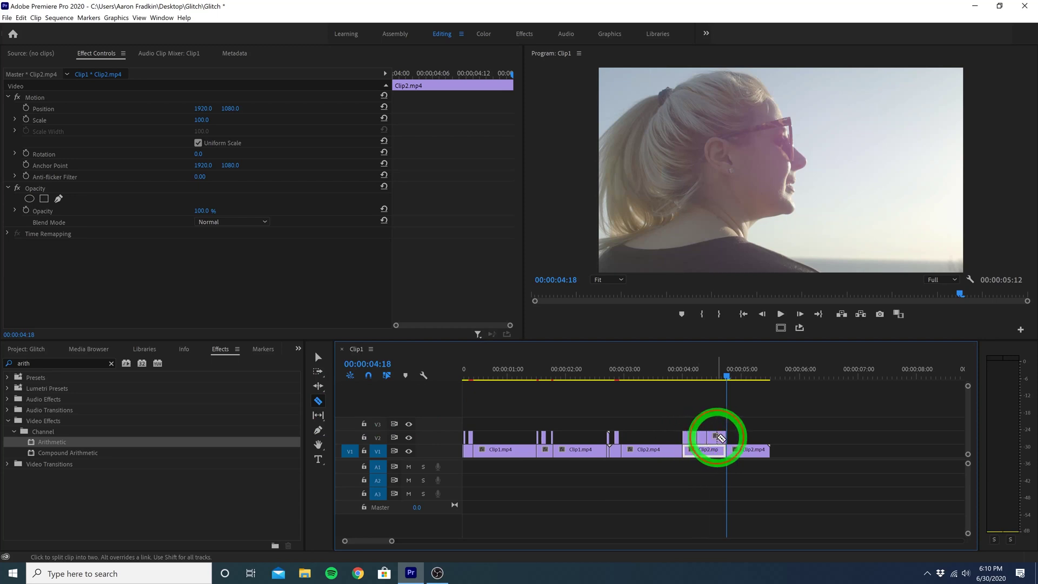
- Open gaps on V2 by trimming the starts of the second and last pieces and deleting the middle piece at 00:00:04:06
left_click(697, 374)
left_click_drag(391, 541, 367, 541)
left_click(317, 358)
left_click_drag(684, 438, 692, 437)
left_click(725, 438)
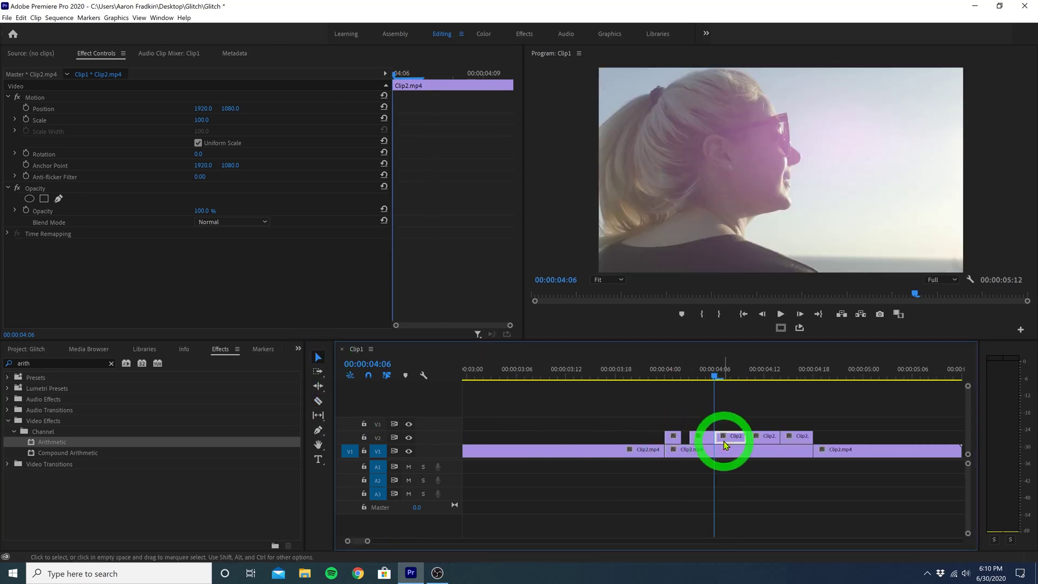
key("Delete")
left_click_drag(785, 438, 791, 438)
- Offset the first V2 piece at 00:00:04:00, set its opacity to 70% and scale it up
left_click(672, 437)
left_click(672, 376)
left_click_drag(202, 109, 367, 124)
left_click(202, 211)
type("70")
key("Return")
left_click_drag(201, 121, 402, 109)
- Shift the second V2 piece at about 00:00:04:03, set its opacity to 70% and enlarge its scale
left_click(706, 375)
left_click(703, 437)
left_click_drag(233, 109, 1, 110)
left_click(209, 210)
type("70")
key("Return")
left_click_drag(203, 120, 298, 109)
- Select the V2 piece at 00:00:04:12 and offset its position
left_click(764, 376)
left_click(754, 438)
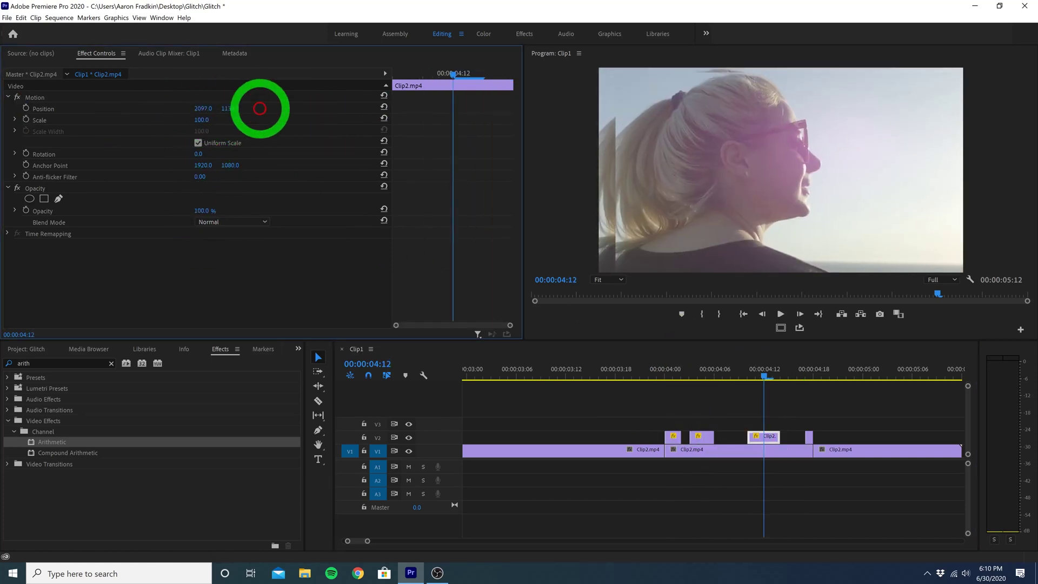